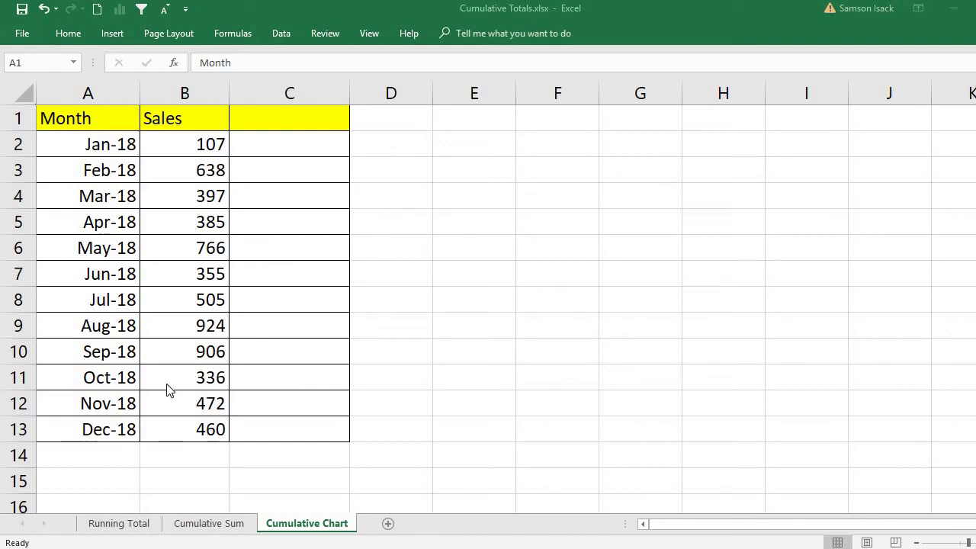
# - Review the Jan-18 to Dec-18 months and their Sales figures, then go to cell C2
pyautogui.click(126, 115)
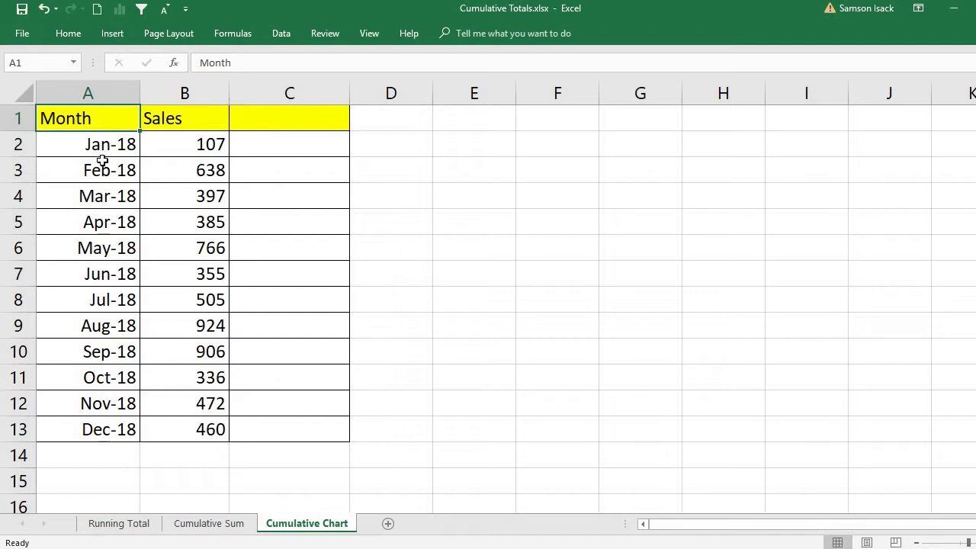
pyautogui.moveTo(117, 147); pyautogui.dragTo(95, 430)
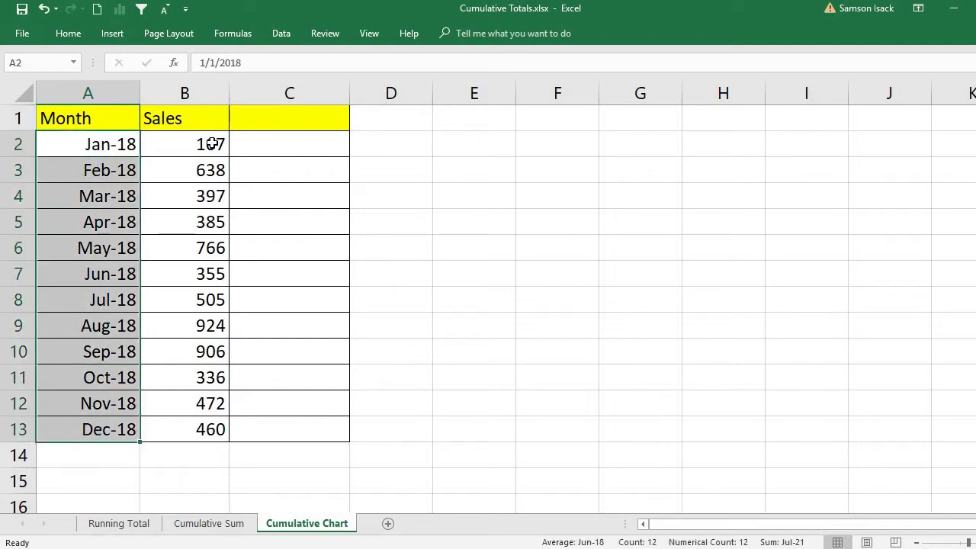
pyautogui.moveTo(208, 147); pyautogui.dragTo(192, 438)
pyautogui.click(105, 142)
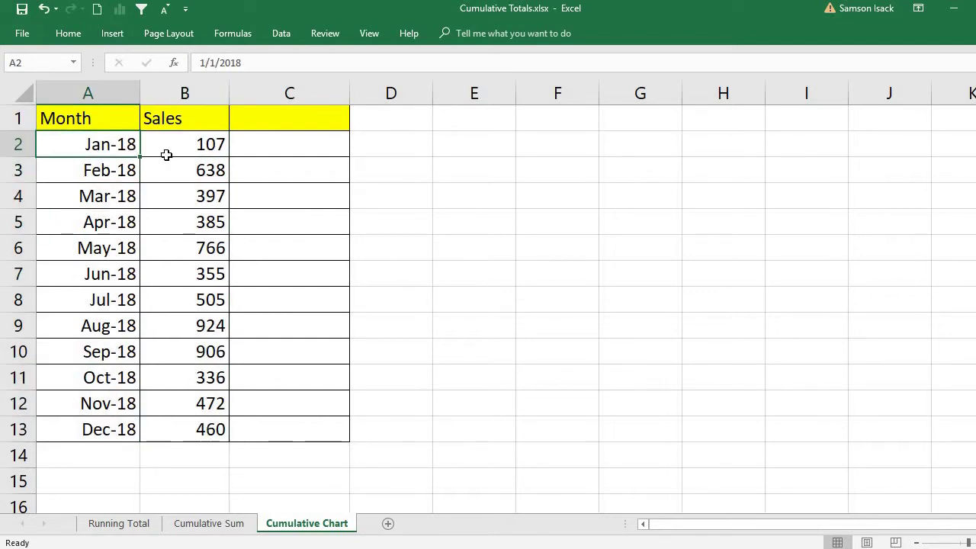
pyautogui.click(178, 148)
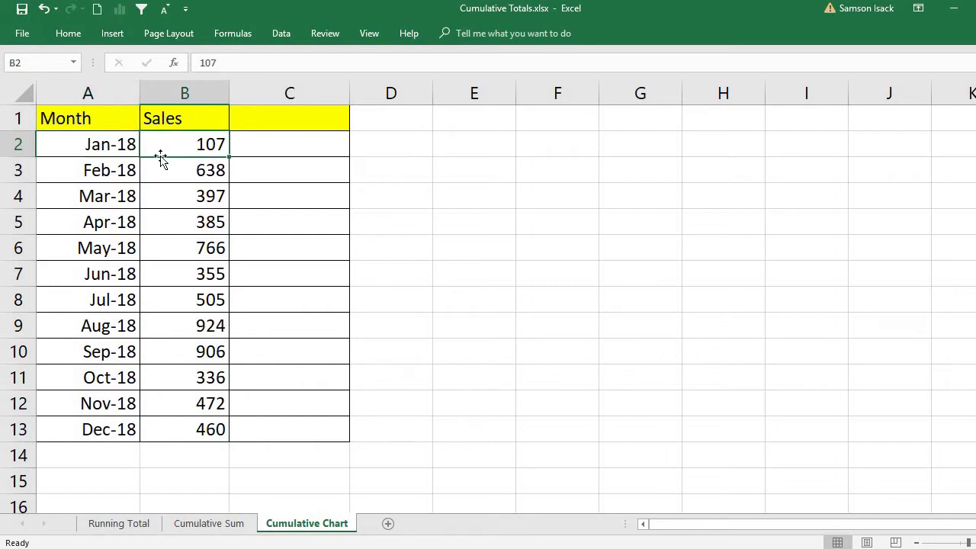
pyautogui.click(221, 429)
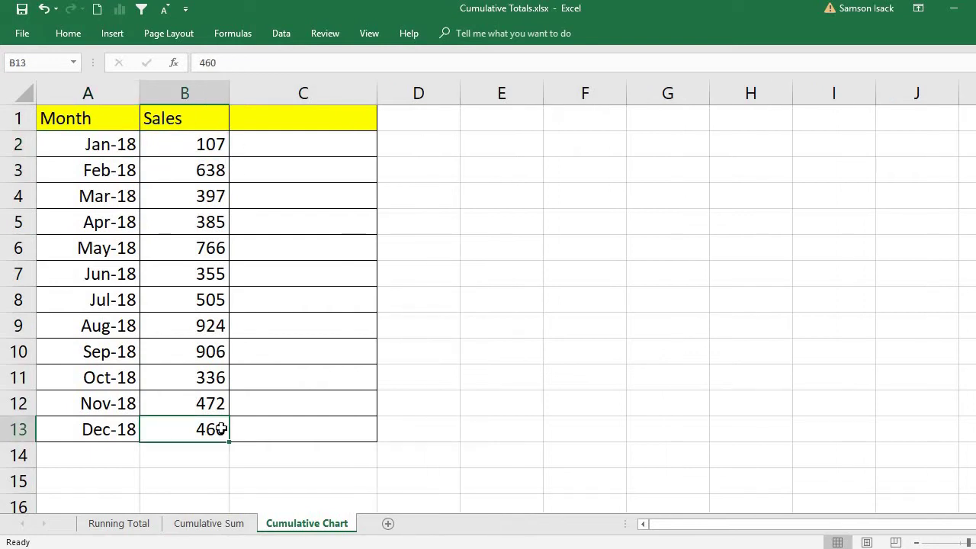
pyautogui.doubleClick(268, 144)
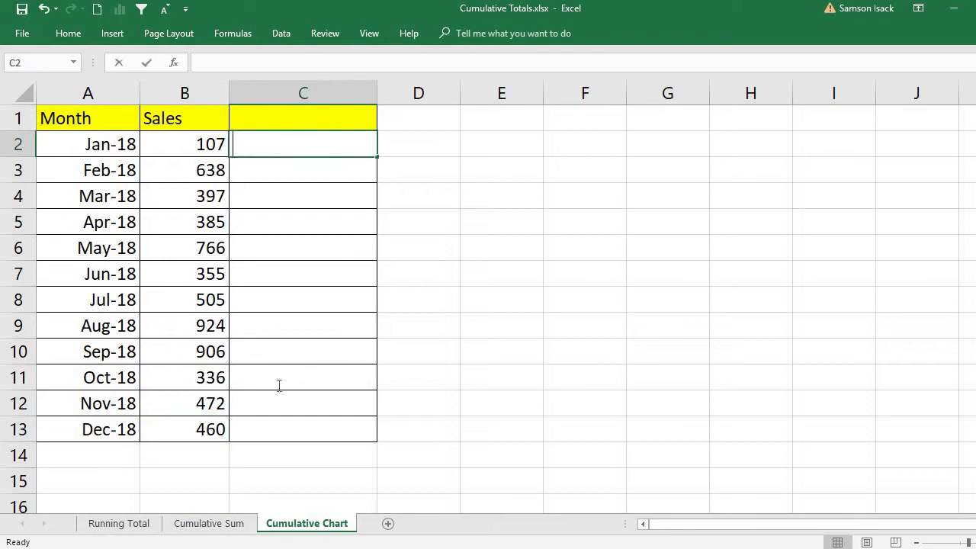
# - Enter the heading Cumulative Total in C1
pyautogui.click(275, 120)
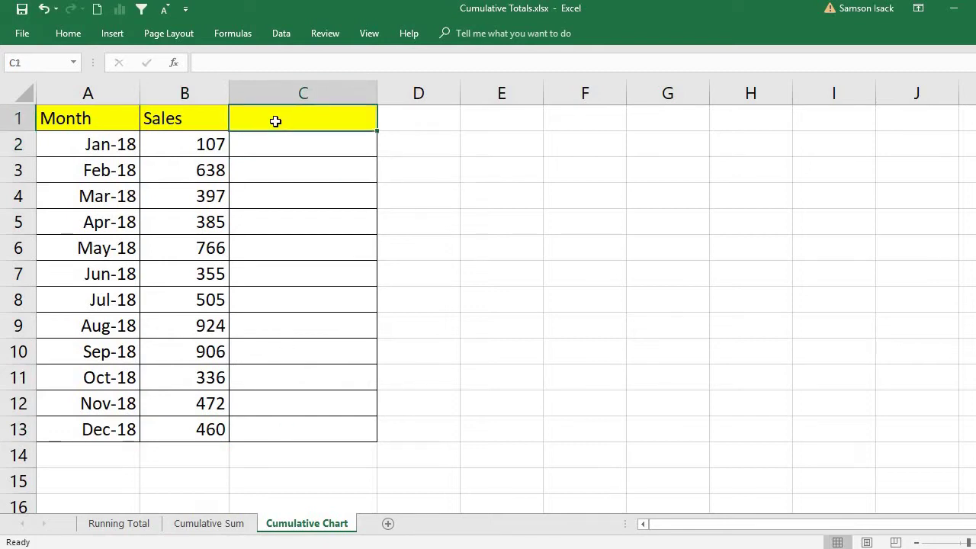
pyautogui.write('Cumulative Total')
pyautogui.press('Return')
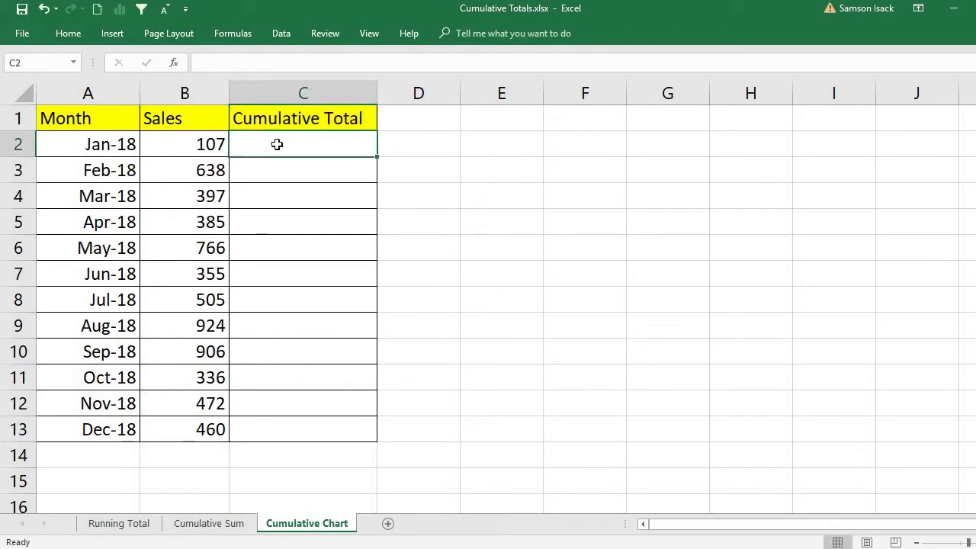
# - Make C2 equal =B2 so it shows January's 107
pyautogui.click(213, 144)
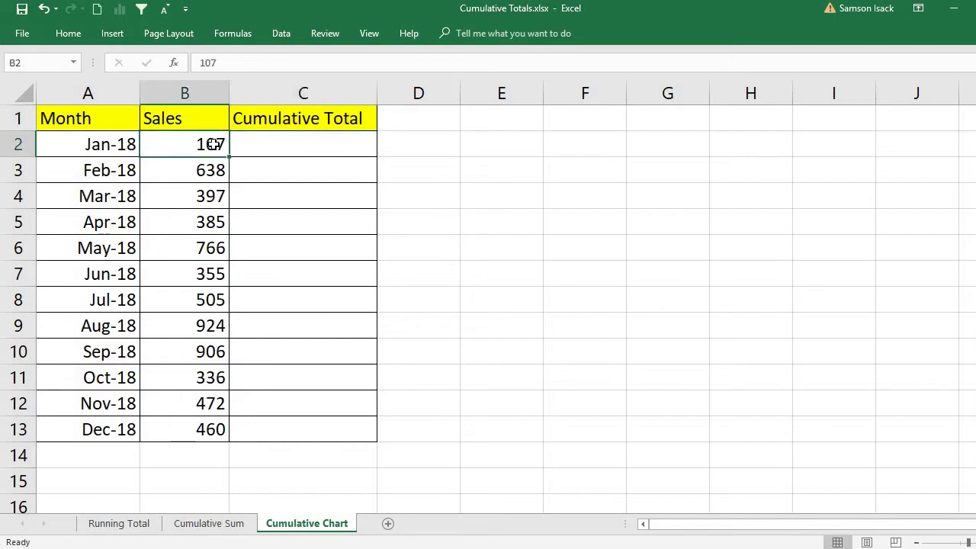
pyautogui.click(289, 148)
pyautogui.write('=')
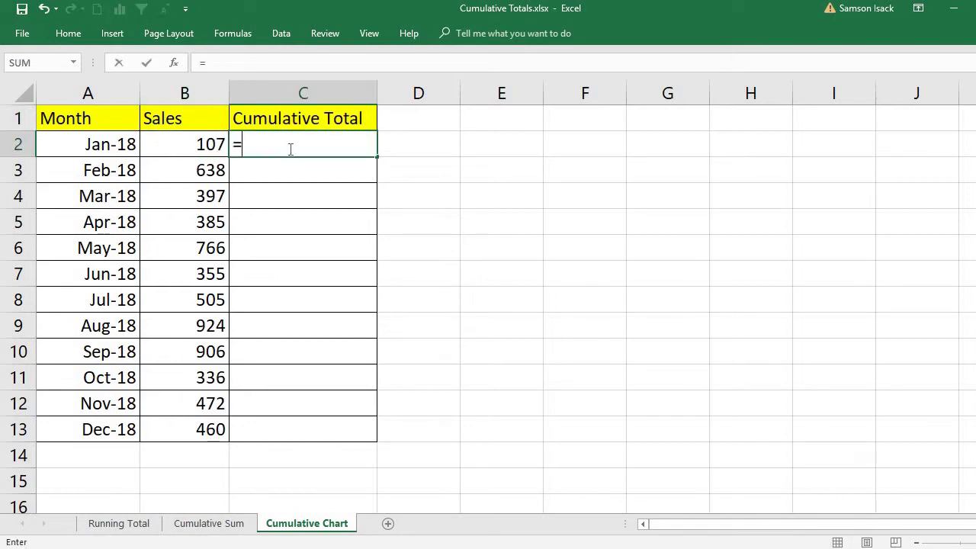
pyautogui.click(193, 145)
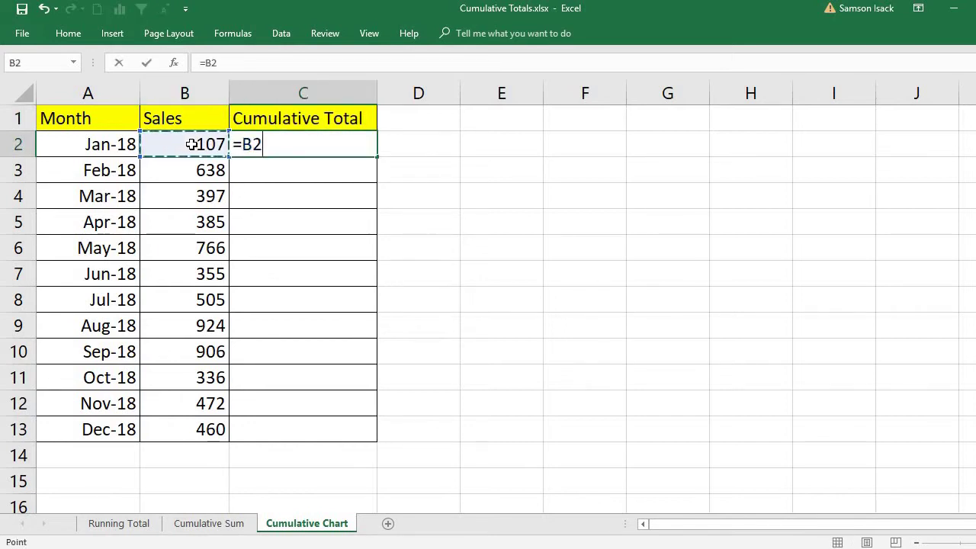
pyautogui.press('Return')
# - Preview running sums by selecting January through April sales, then reselect C2
pyautogui.moveTo(216, 145); pyautogui.dragTo(211, 169)
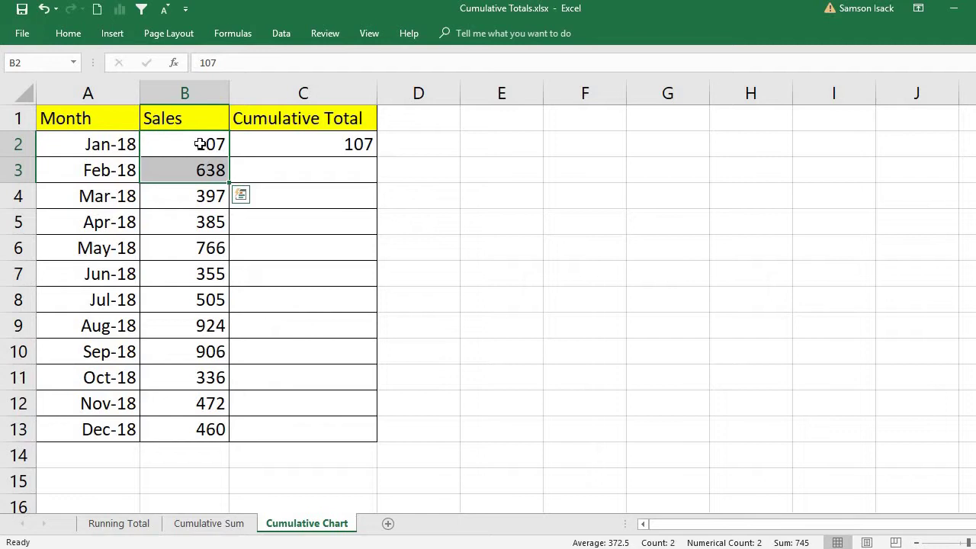
pyautogui.moveTo(199, 144); pyautogui.dragTo(214, 197)
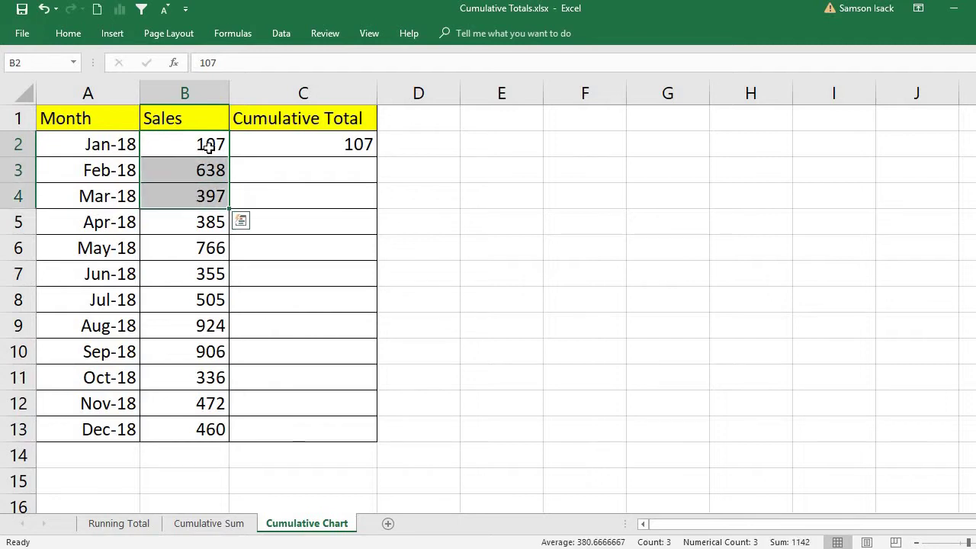
pyautogui.click(205, 146)
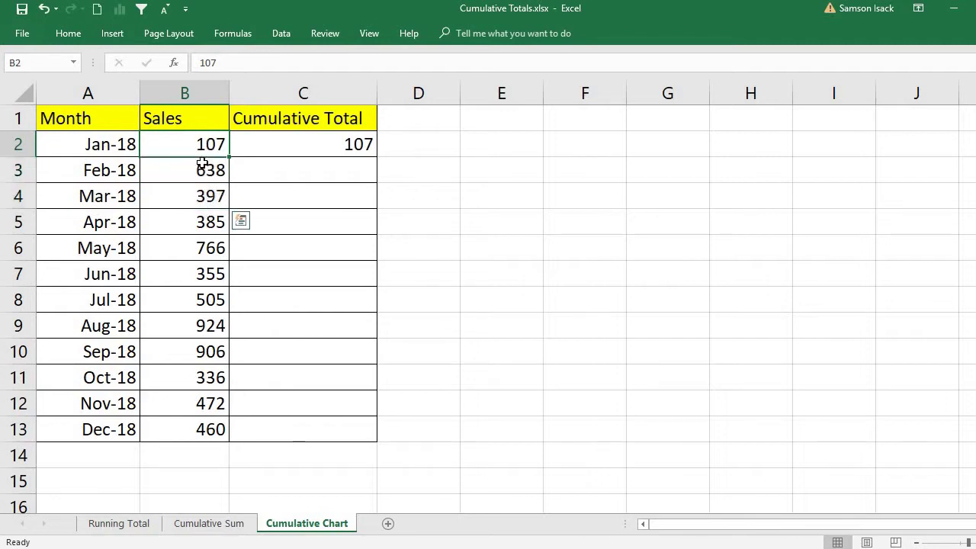
pyautogui.moveTo(203, 163); pyautogui.dragTo(204, 223)
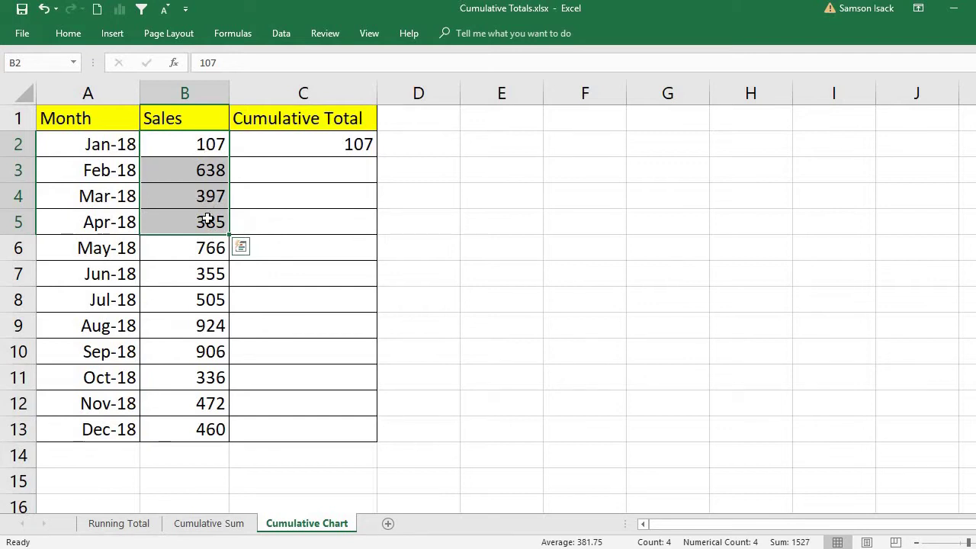
pyautogui.click(281, 144)
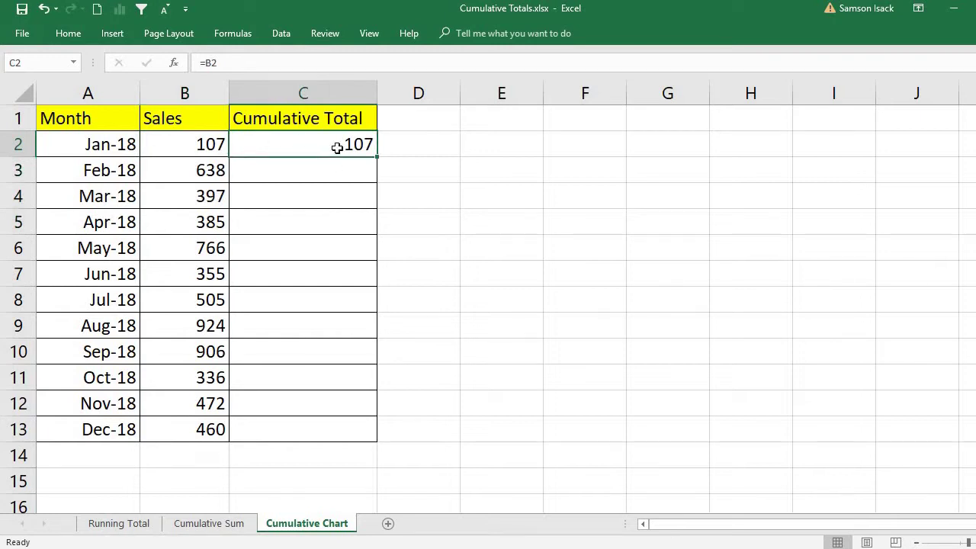
# - Enter =C2+B3 in C3 so February's cumulative total shows 745
pyautogui.click(258, 175)
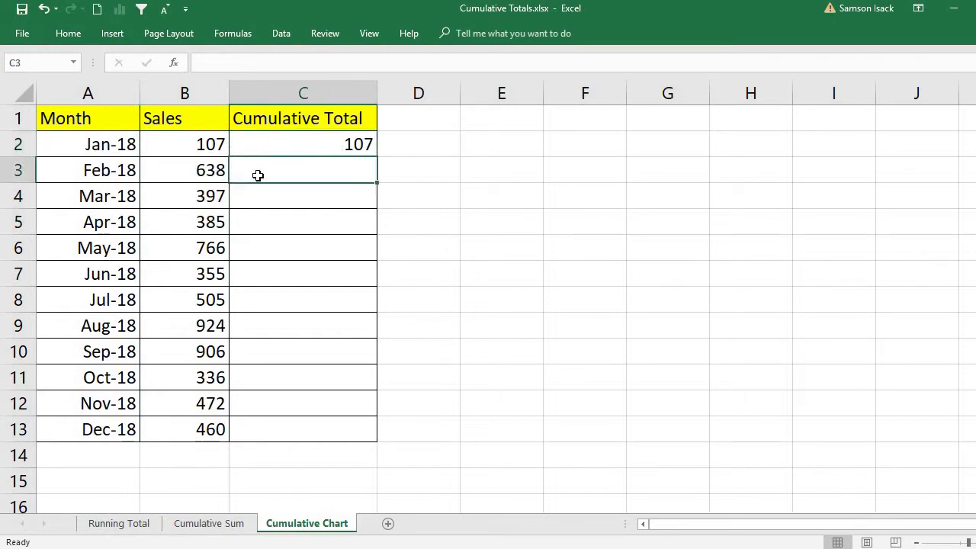
pyautogui.write('=')
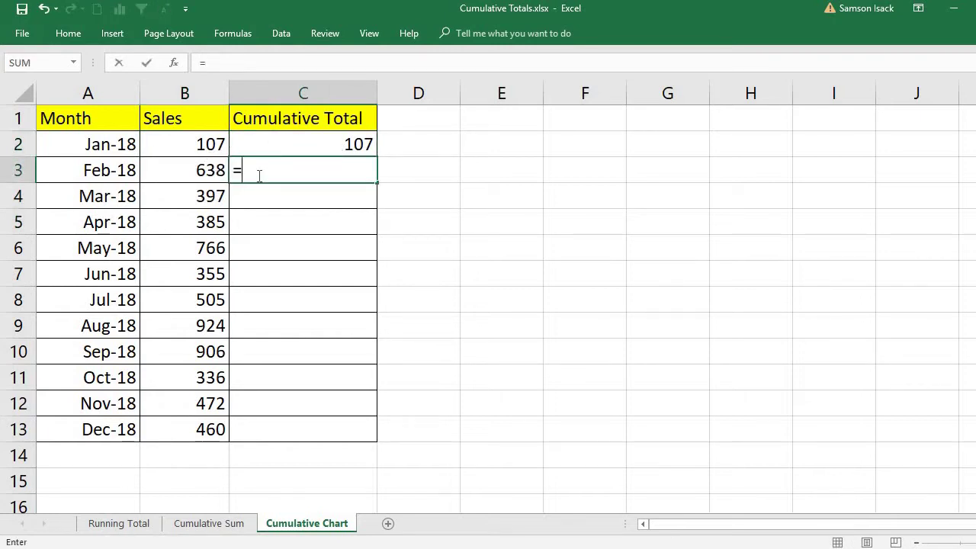
pyautogui.click(297, 145)
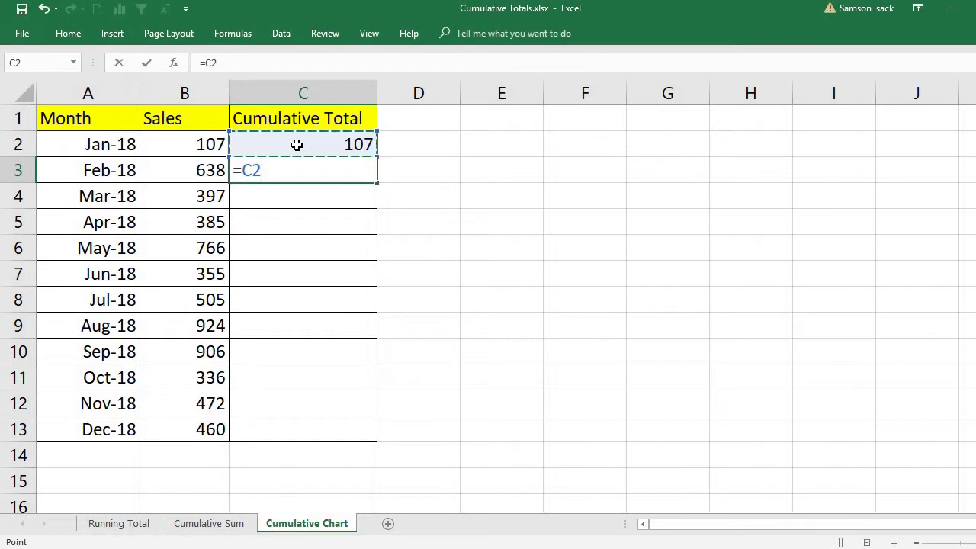
pyautogui.write('+')
pyautogui.click(210, 171)
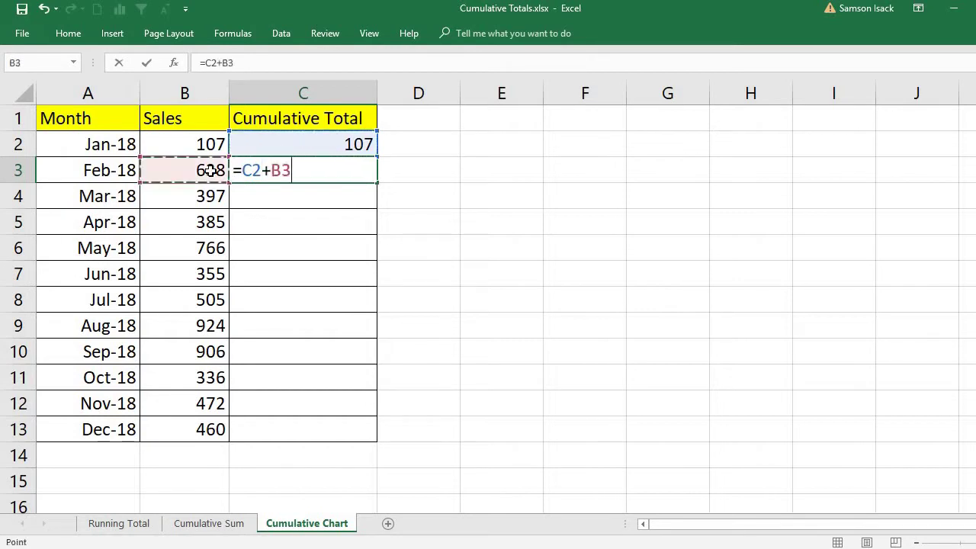
pyautogui.press('Return')
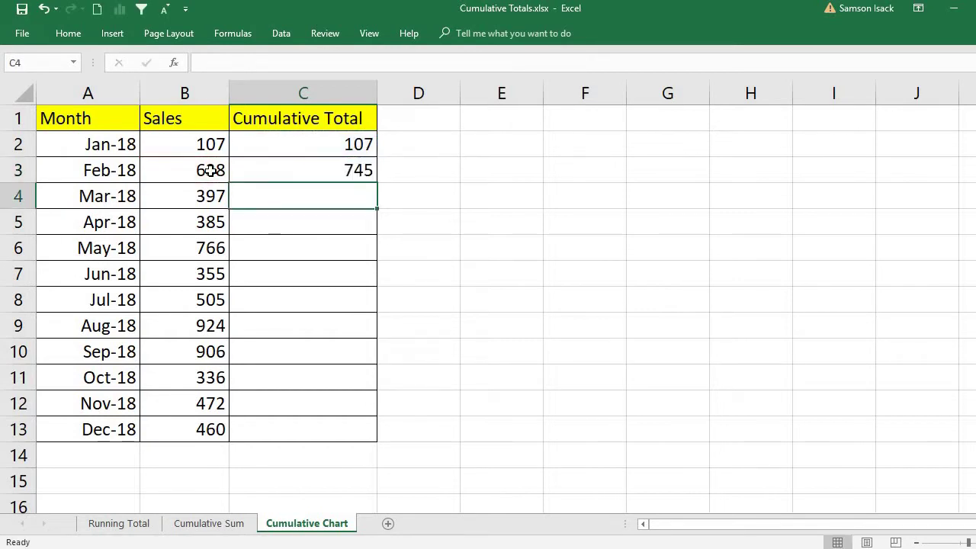
pyautogui.click(296, 150)
pyautogui.click(303, 175)
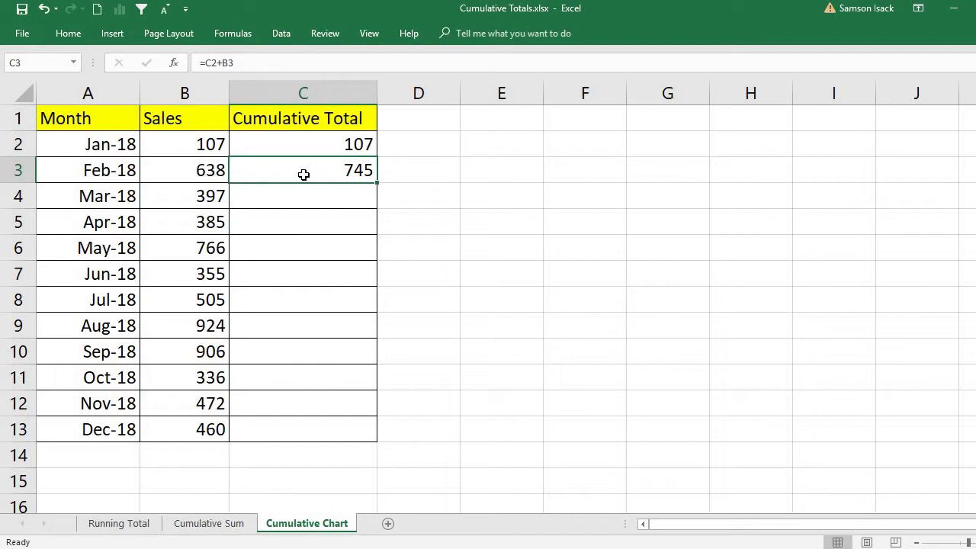
# - Enter =C3+B4 in C4 (1142) and fill the running total down to Dec-18, ending at 6251
pyautogui.click(289, 197)
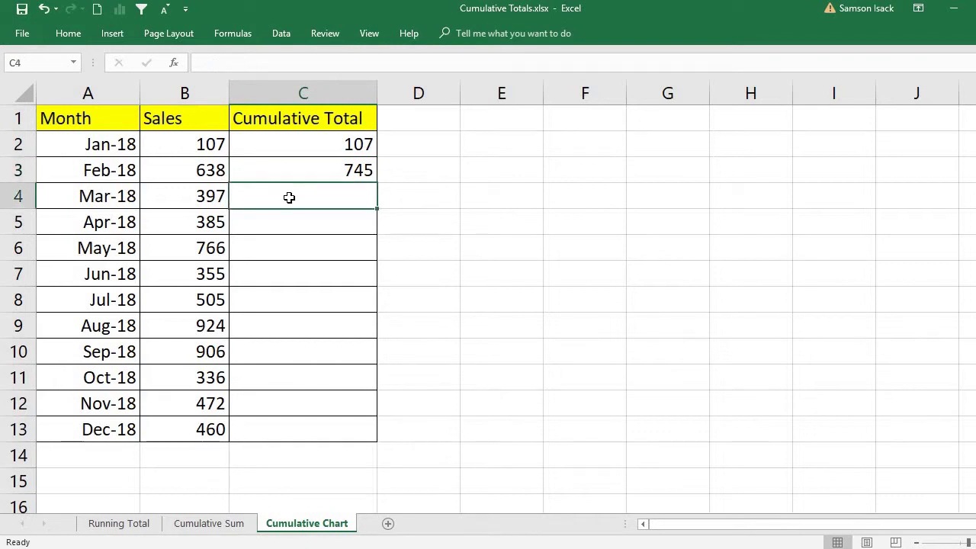
pyautogui.write('=')
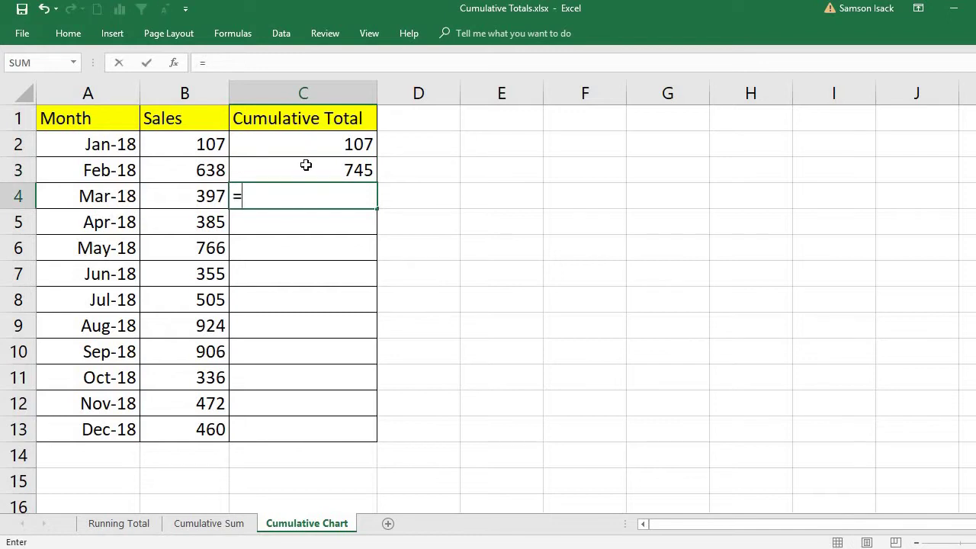
pyautogui.click(303, 167)
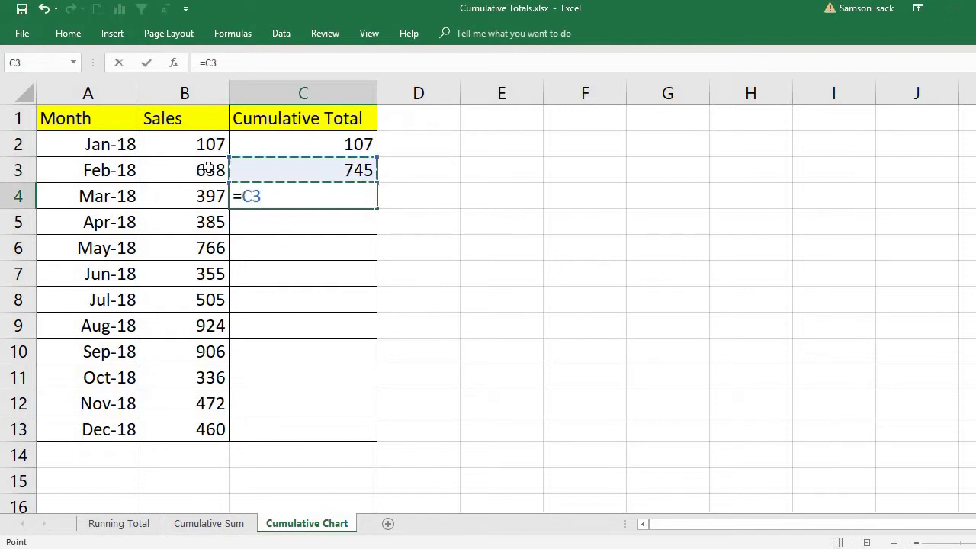
pyautogui.write('+')
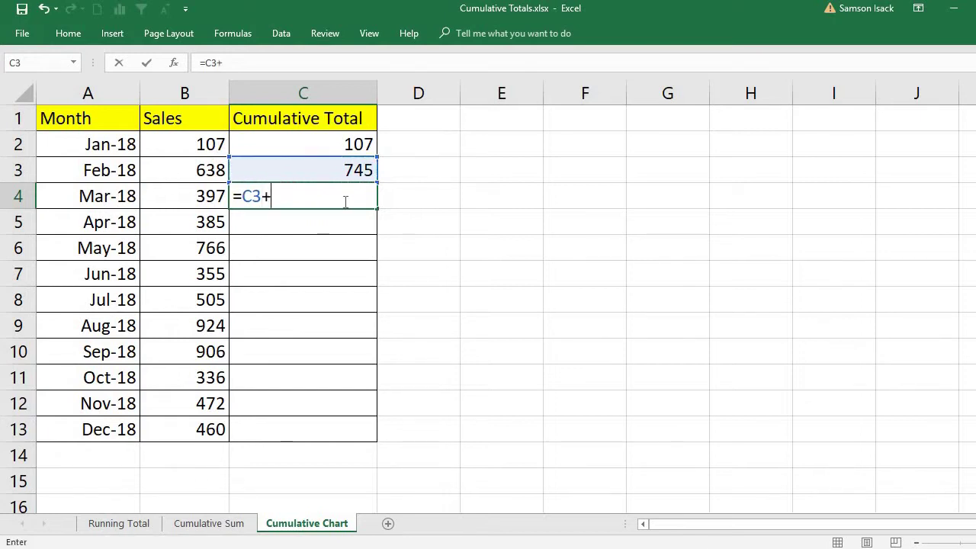
pyautogui.click(216, 195)
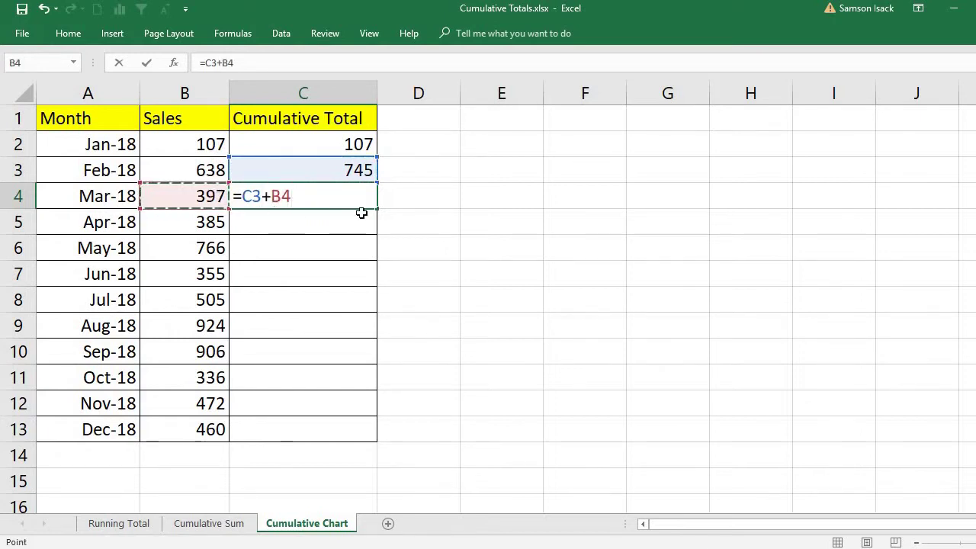
pyautogui.press('Return')
pyautogui.click(204, 190)
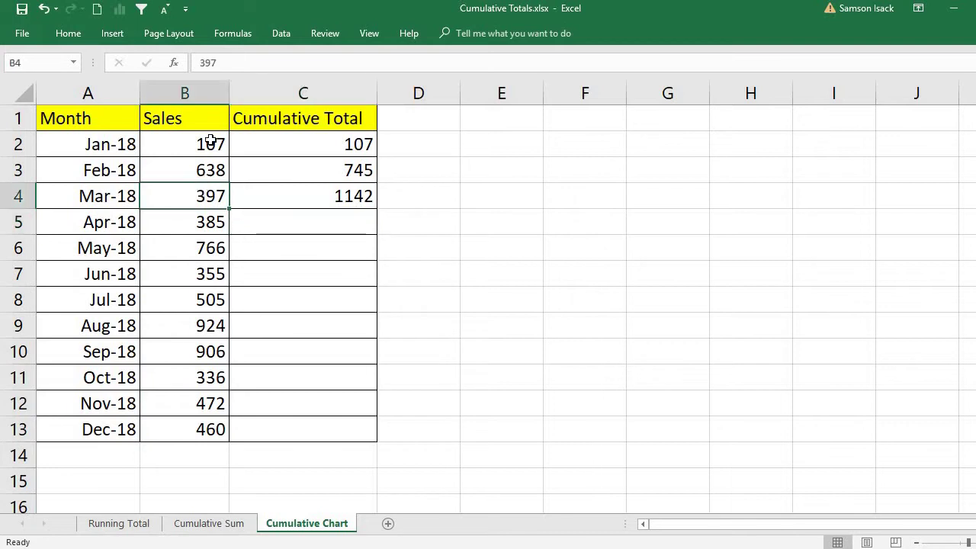
pyautogui.moveTo(209, 141); pyautogui.dragTo(204, 203)
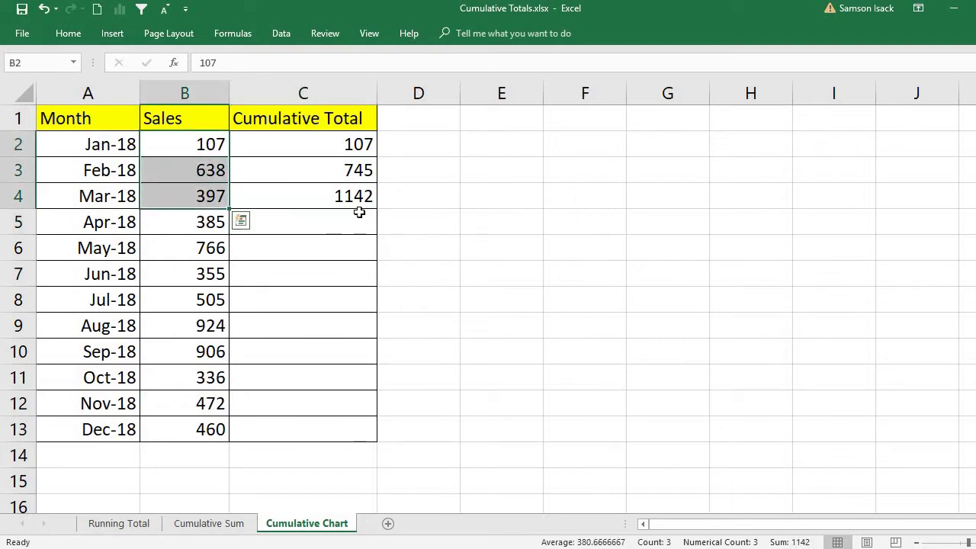
pyautogui.click(357, 199)
pyautogui.moveTo(378, 208); pyautogui.dragTo(377, 436)
pyautogui.click(348, 227)
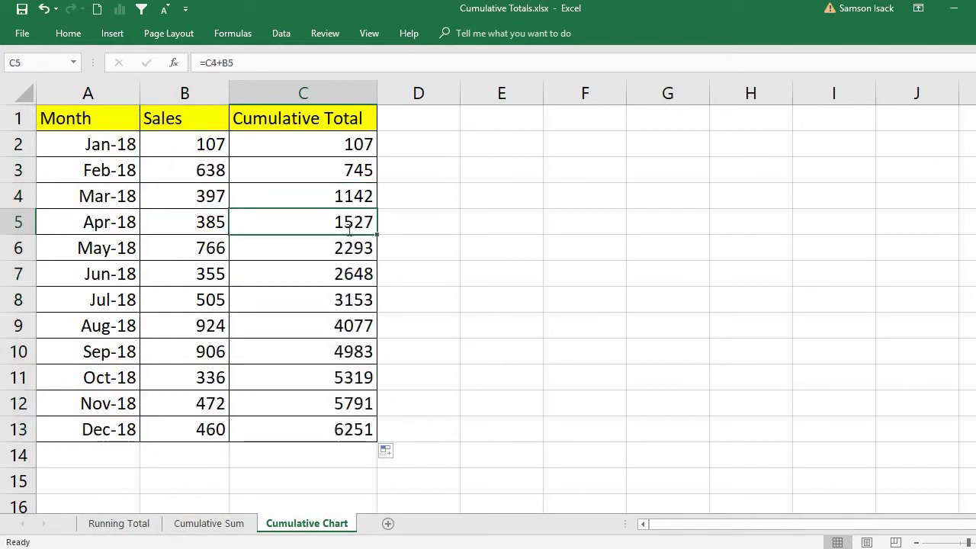
pyautogui.press('F2')
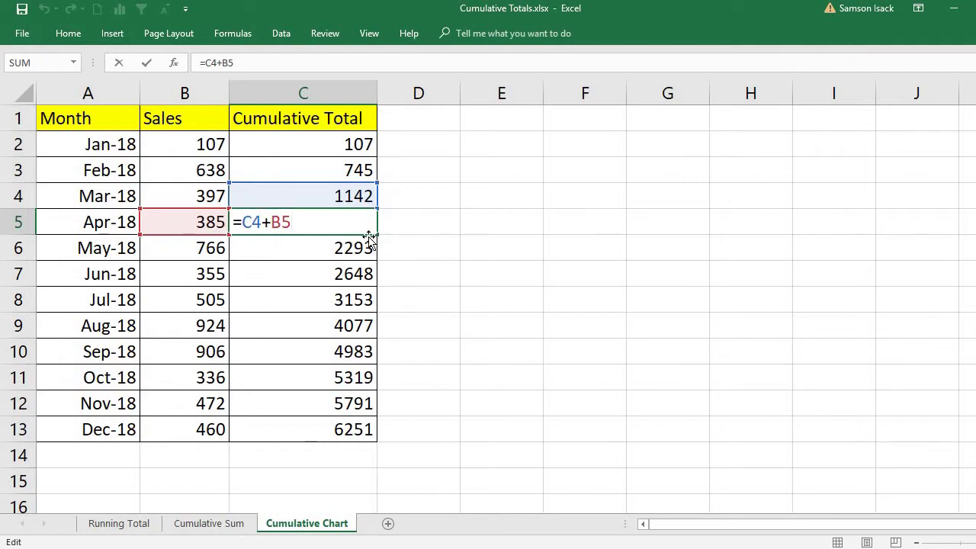
pyautogui.press('Return')
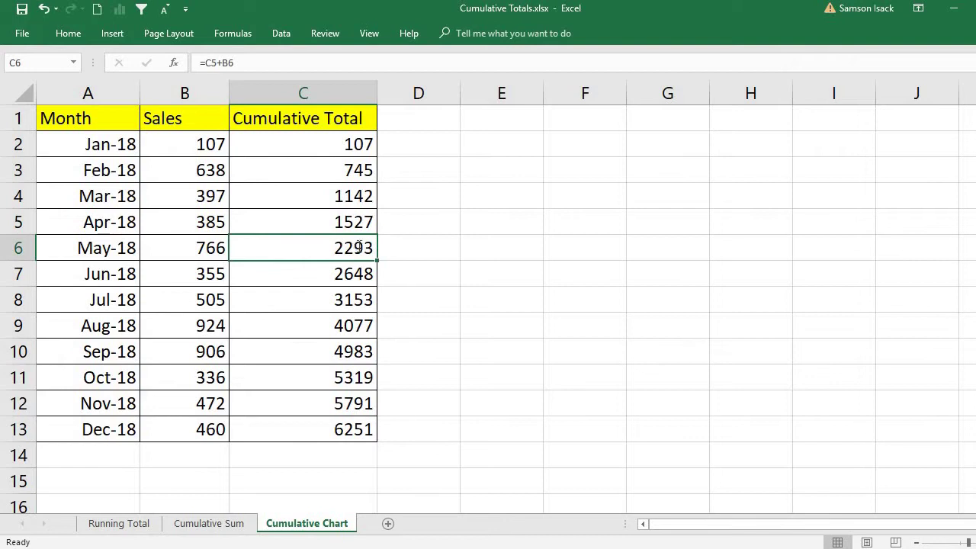
pyautogui.doubleClick(358, 246)
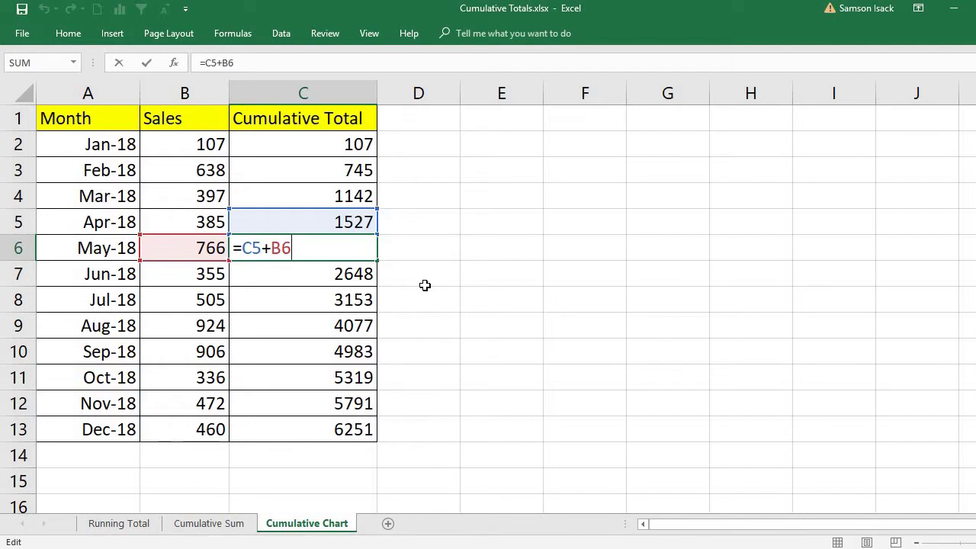
pyautogui.press('Return')
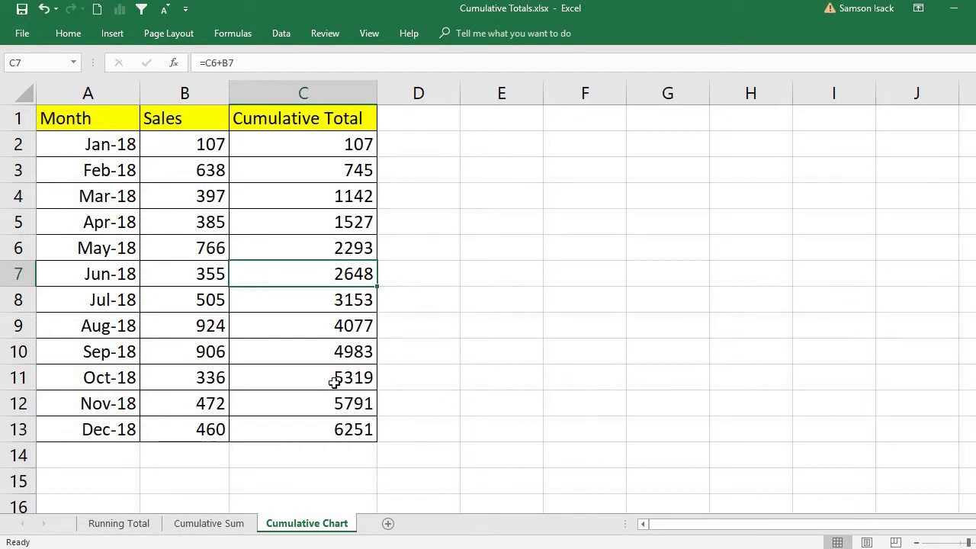
pyautogui.click(289, 432)
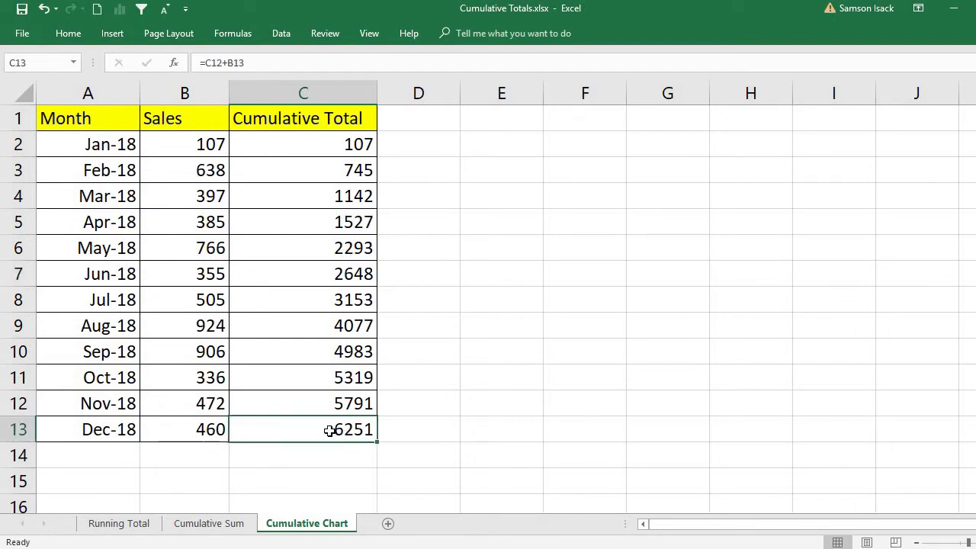
pyautogui.click(208, 142)
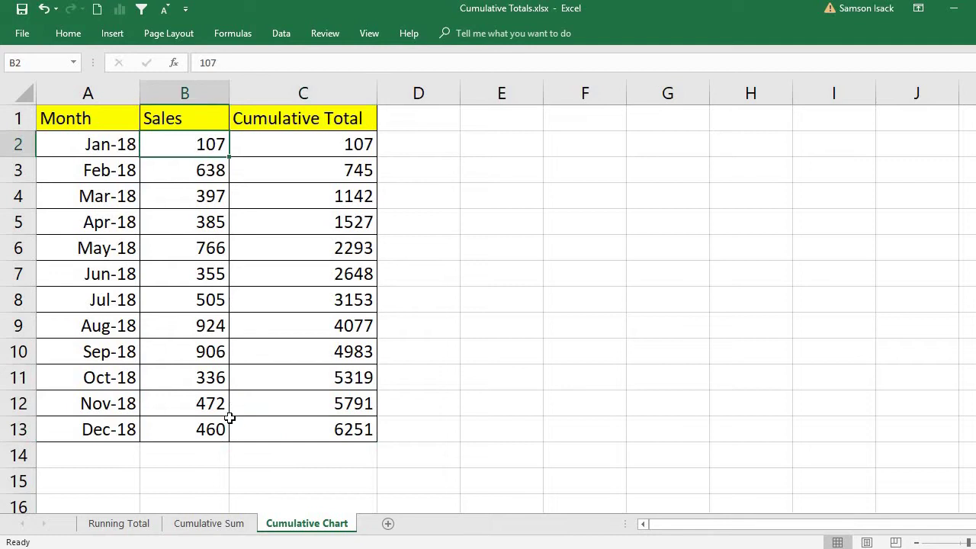
# - Total the Sales column in B14 with =SUM(B2:B13)
pyautogui.click(200, 431)
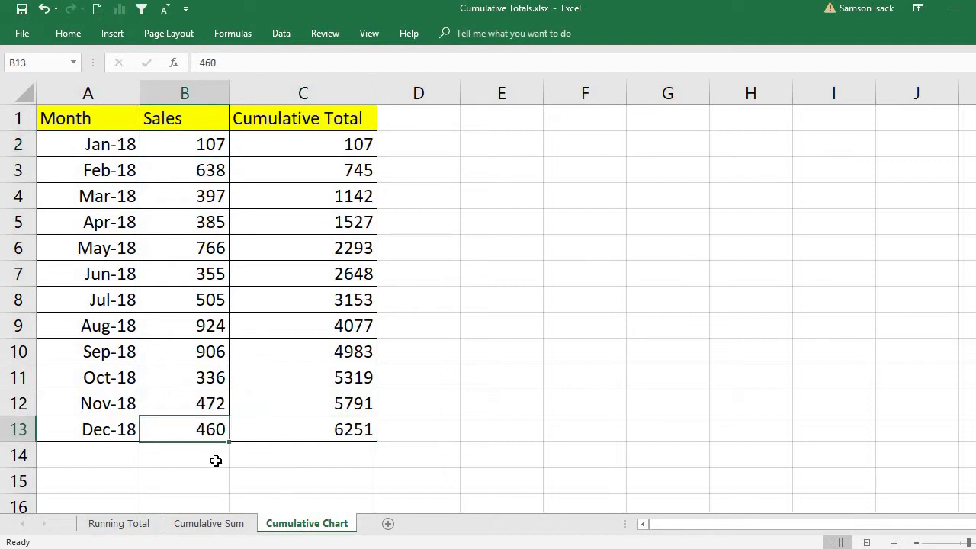
pyautogui.click(215, 459)
pyautogui.write('=Su')
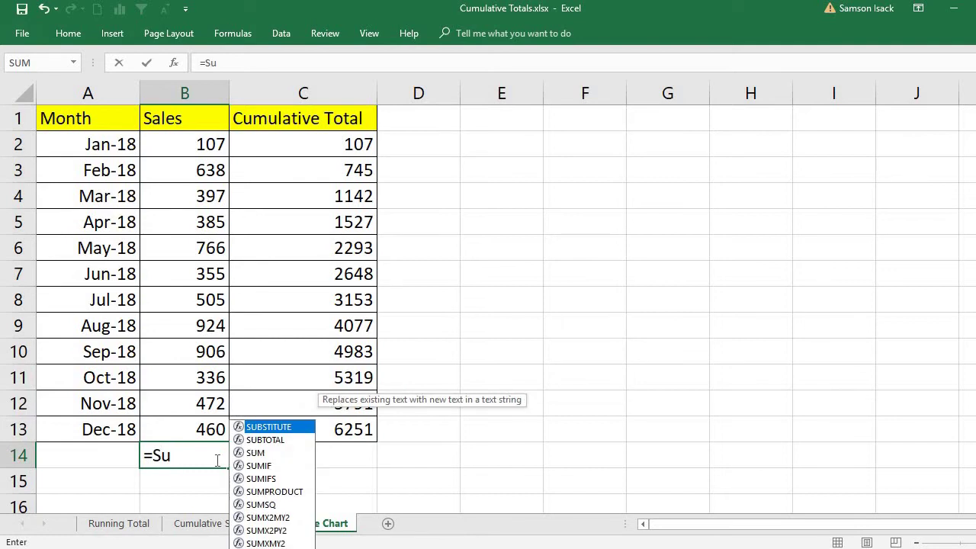
pyautogui.write('m(')
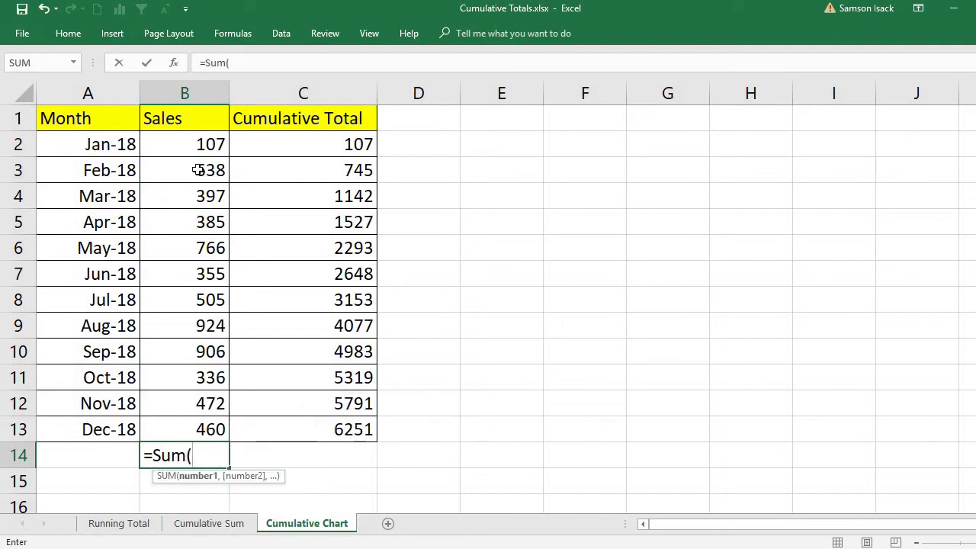
pyautogui.moveTo(198, 144); pyautogui.dragTo(199, 429)
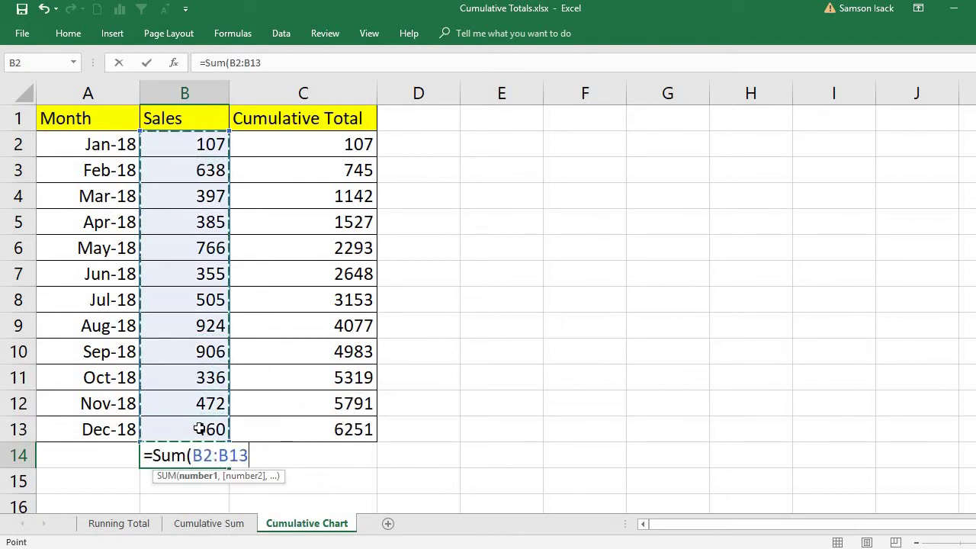
pyautogui.write(')')
pyautogui.press('Return')
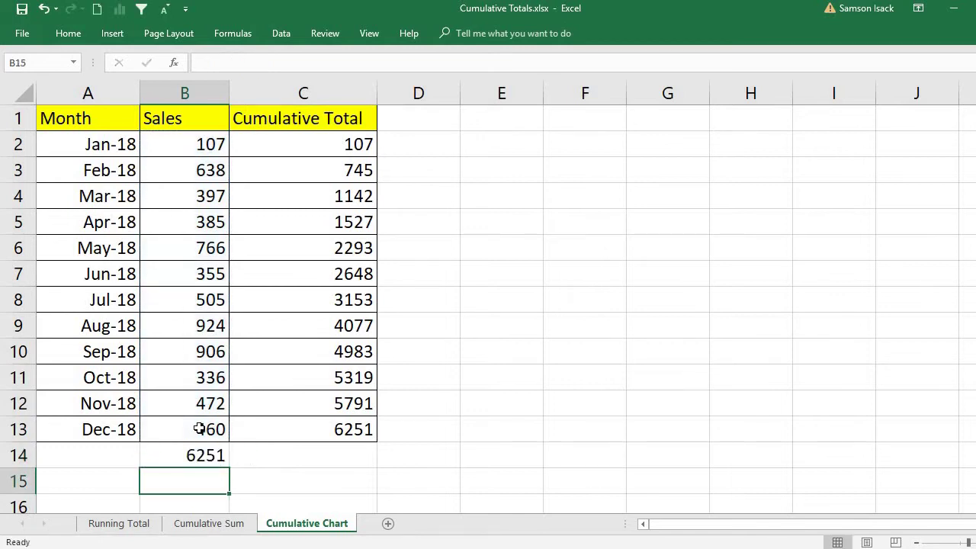
# - Check the B14 total against the final 6251, then select the Month, Sales and Cumulative Total table for charting
pyautogui.click(187, 455)
pyautogui.click(360, 429)
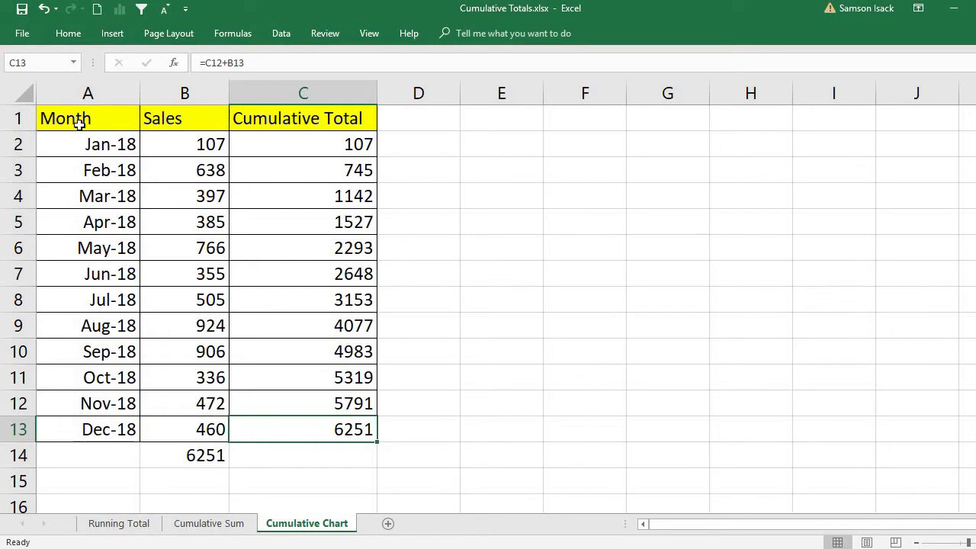
pyautogui.moveTo(80, 120); pyautogui.dragTo(301, 436)
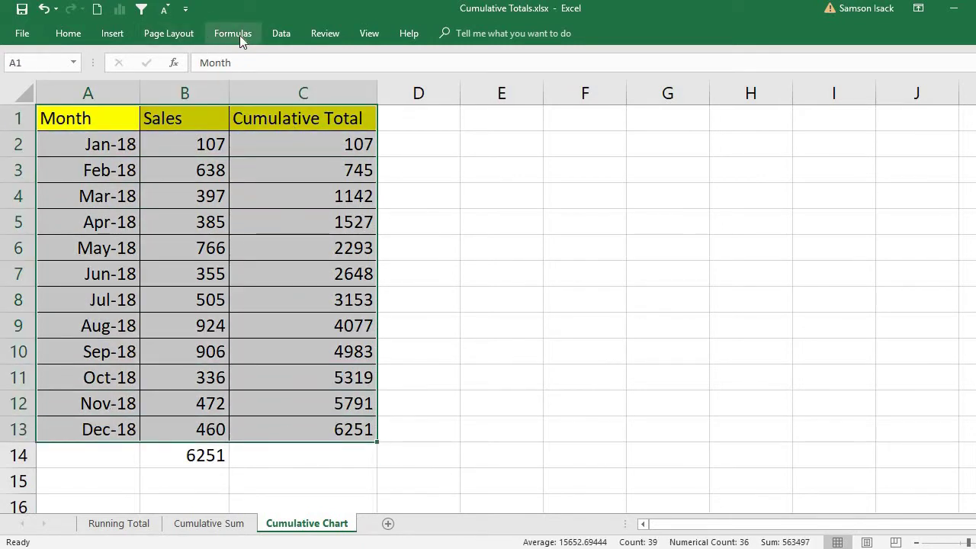
pyautogui.click(111, 35)
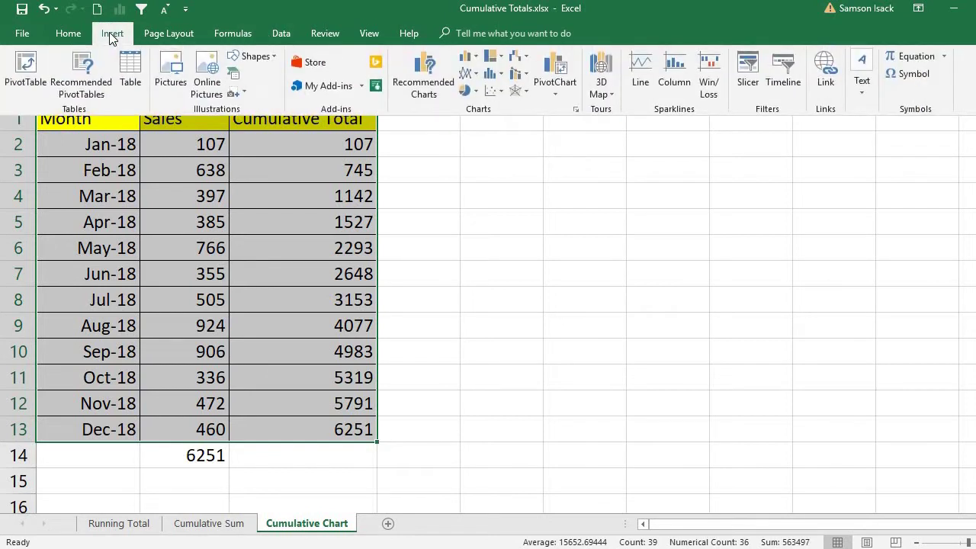
# - Insert a clustered column chart beside the table and narrow columns B and C
pyautogui.click(476, 59)
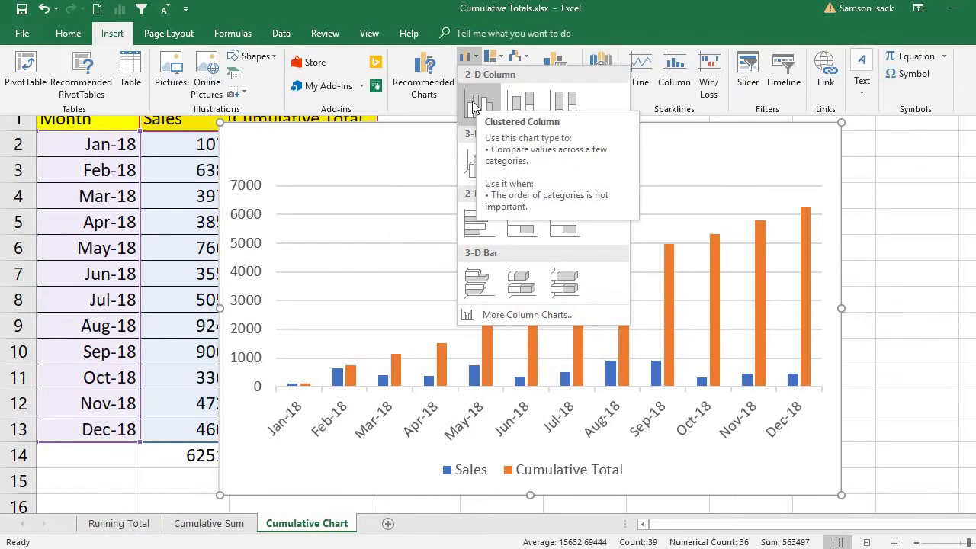
pyautogui.click(474, 103)
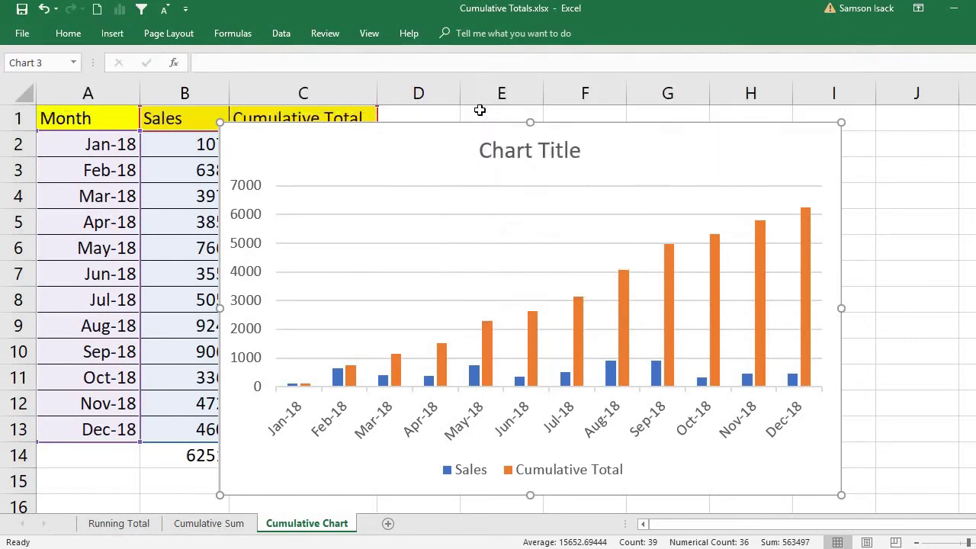
pyautogui.moveTo(448, 140); pyautogui.dragTo(584, 139)
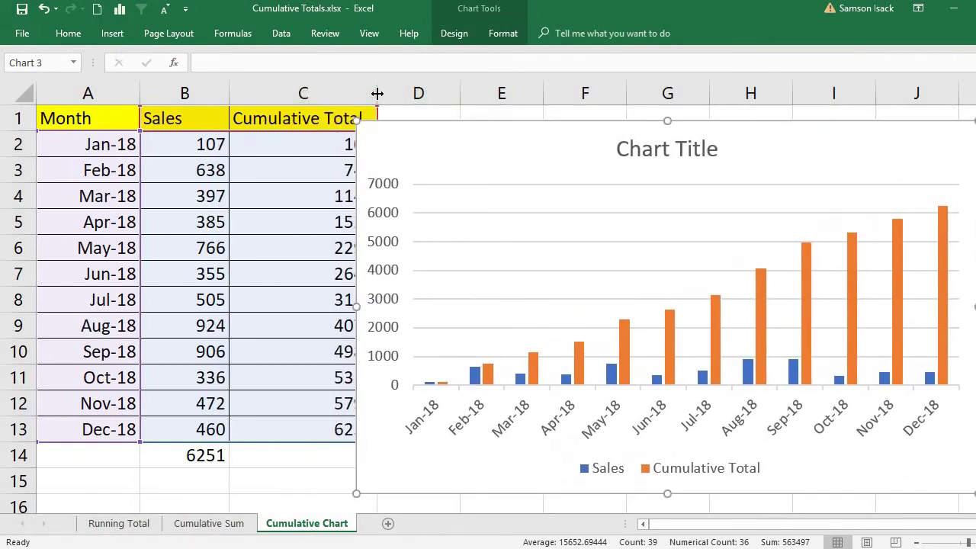
pyautogui.moveTo(377, 92); pyautogui.dragTo(288, 92)
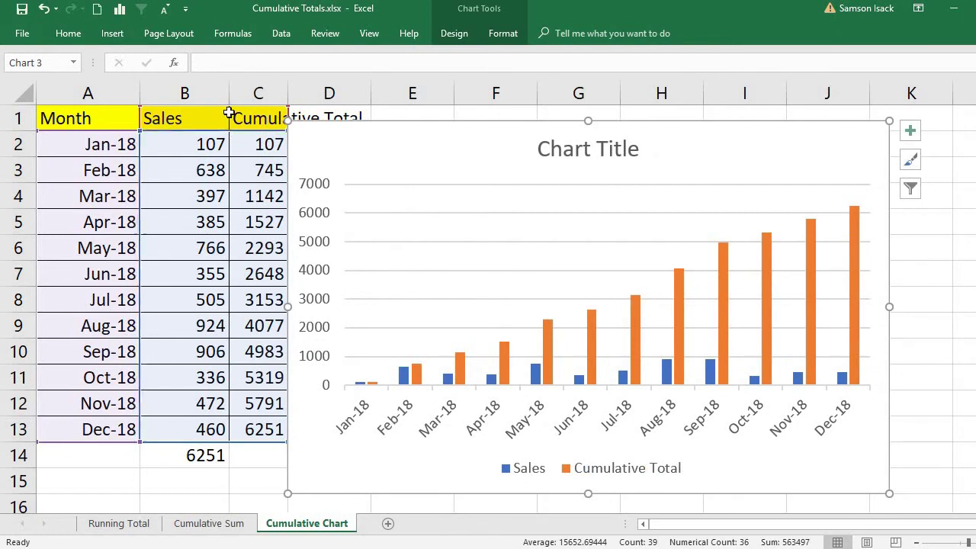
pyautogui.doubleClick(229, 95)
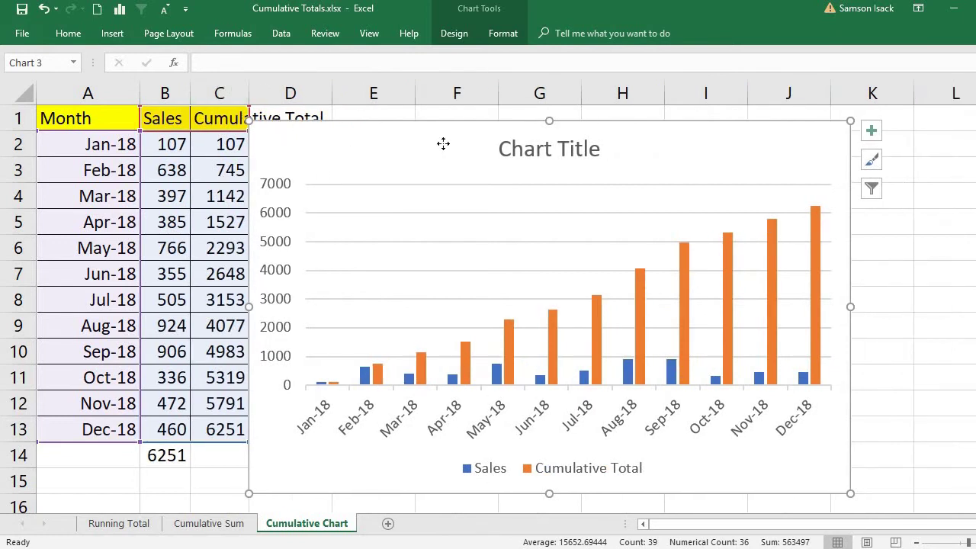
pyautogui.moveTo(443, 143); pyautogui.dragTo(474, 134)
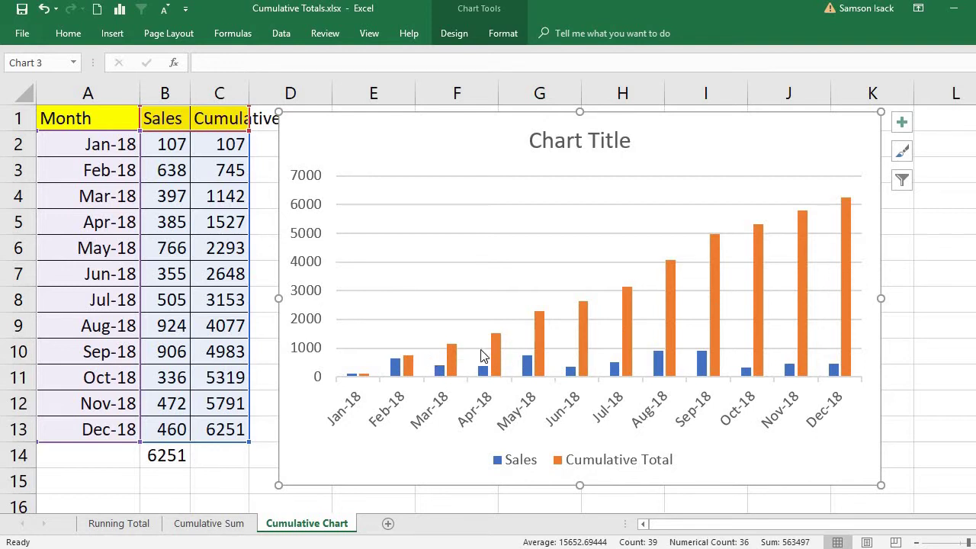
pyautogui.moveTo(853, 209)
pyautogui.moveTo(544, 321)
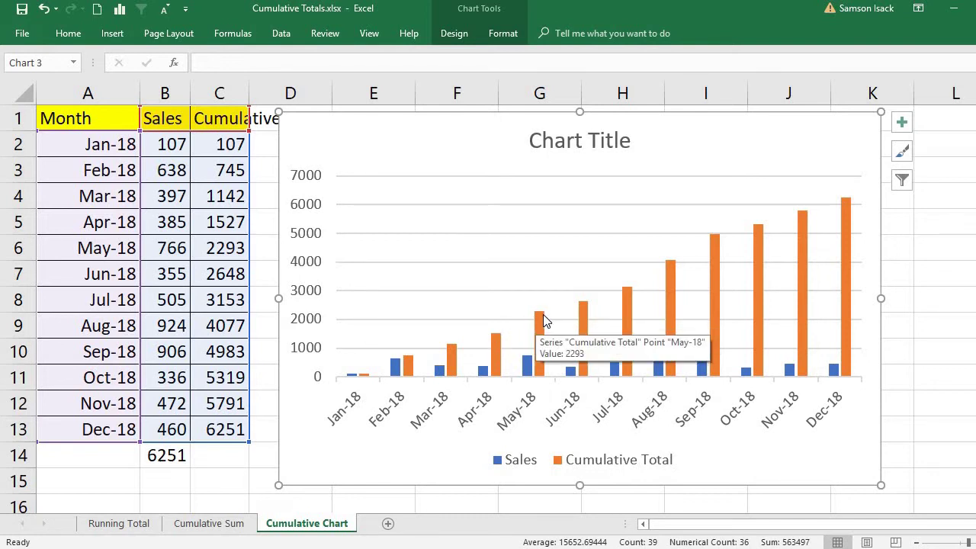
# - Replace the chart's placeholder title with 'Cumulative Sales' and select the chart area
pyautogui.click(626, 145)
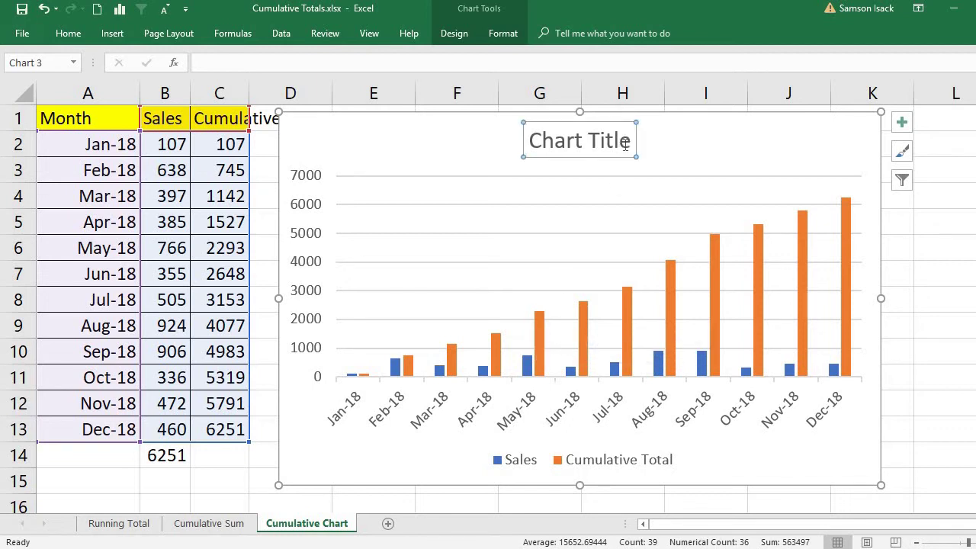
pyautogui.tripleClick(568, 144)
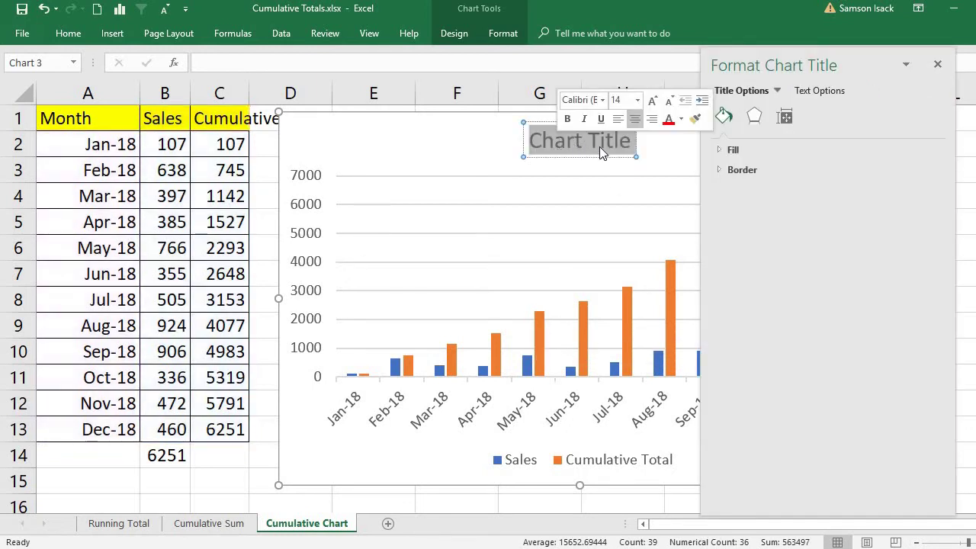
pyautogui.write('Cu')
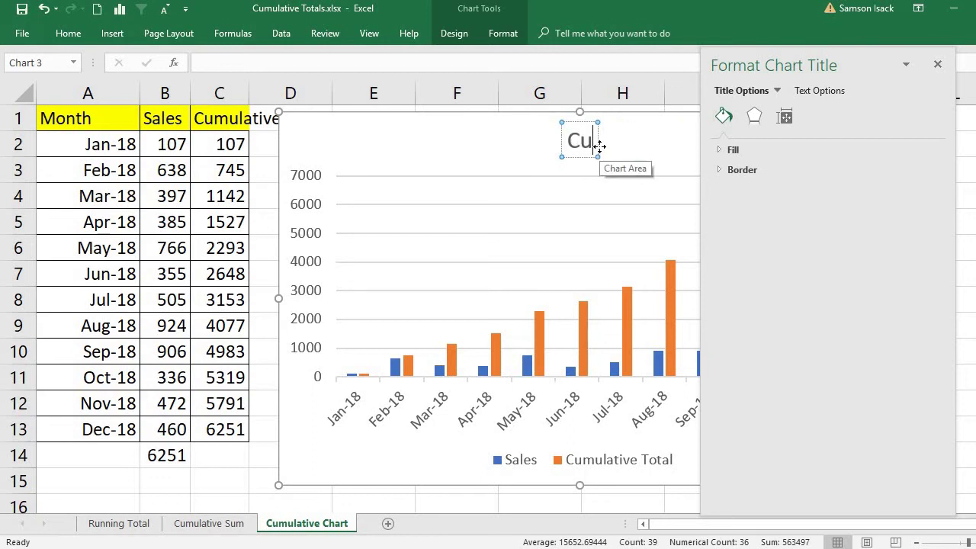
pyautogui.write('mulative')
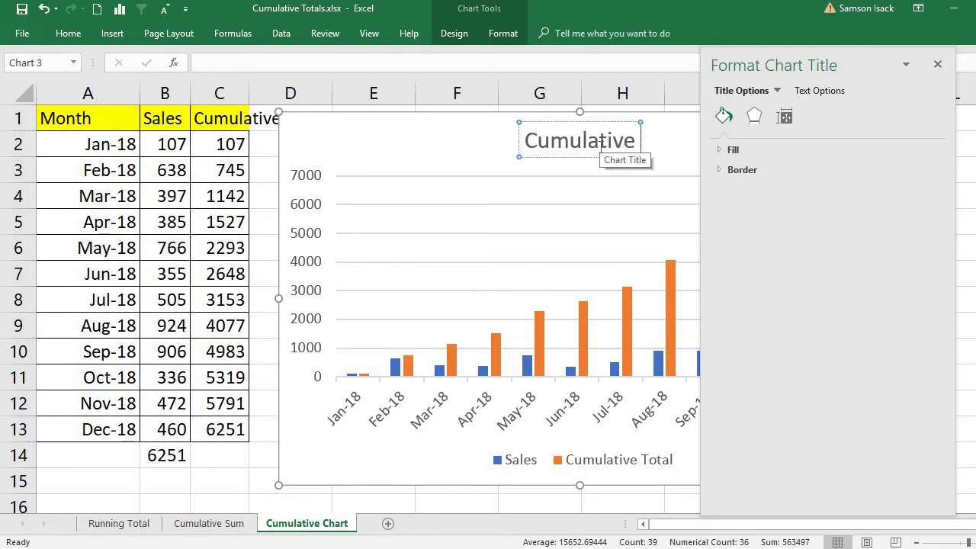
pyautogui.write(' Sales')
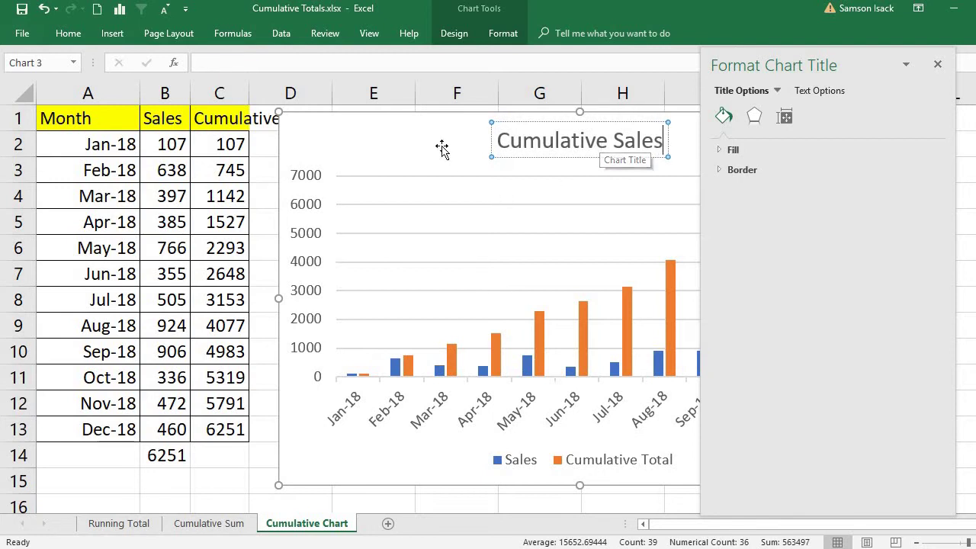
pyautogui.click(441, 148)
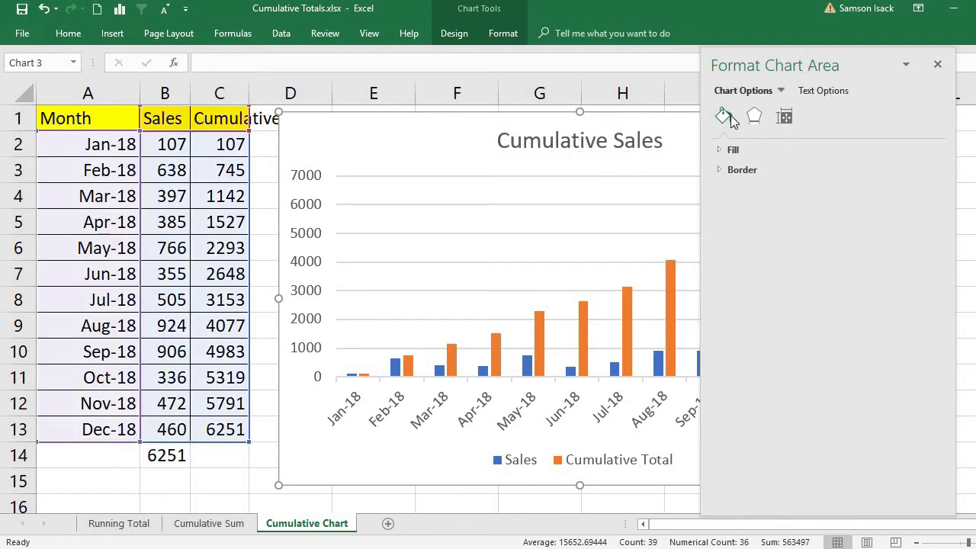
# - Give the chart's plot area a gradient fill
pyautogui.click(732, 150)
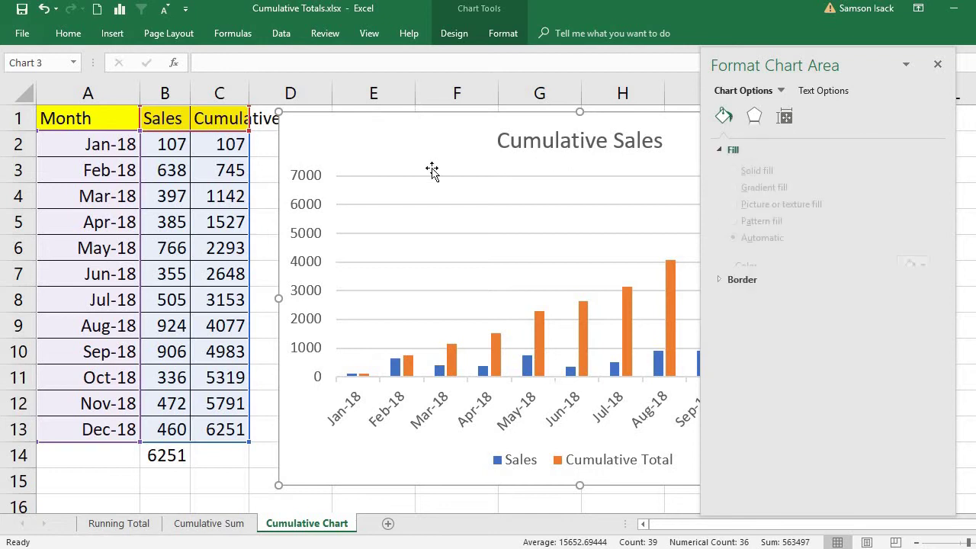
pyautogui.click(438, 223)
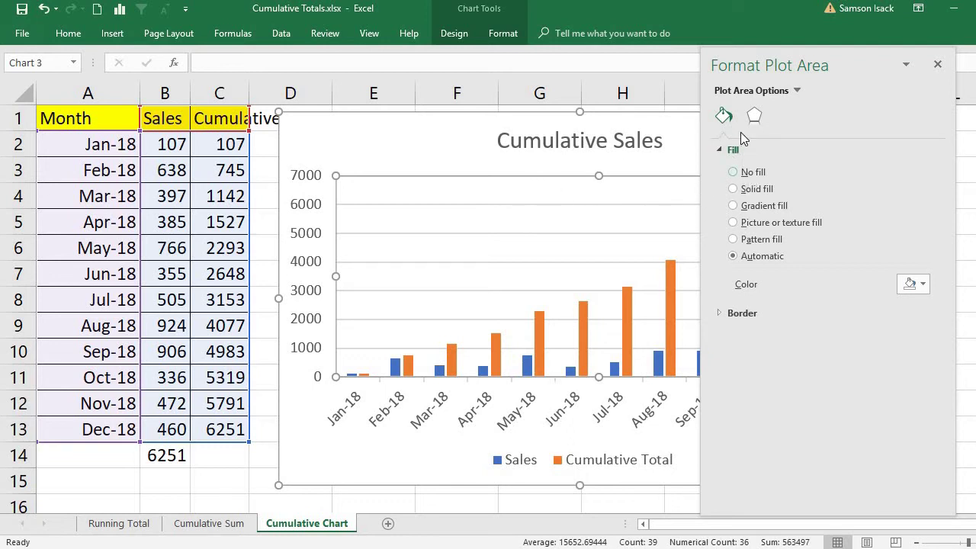
pyautogui.click(758, 190)
pyautogui.click(761, 205)
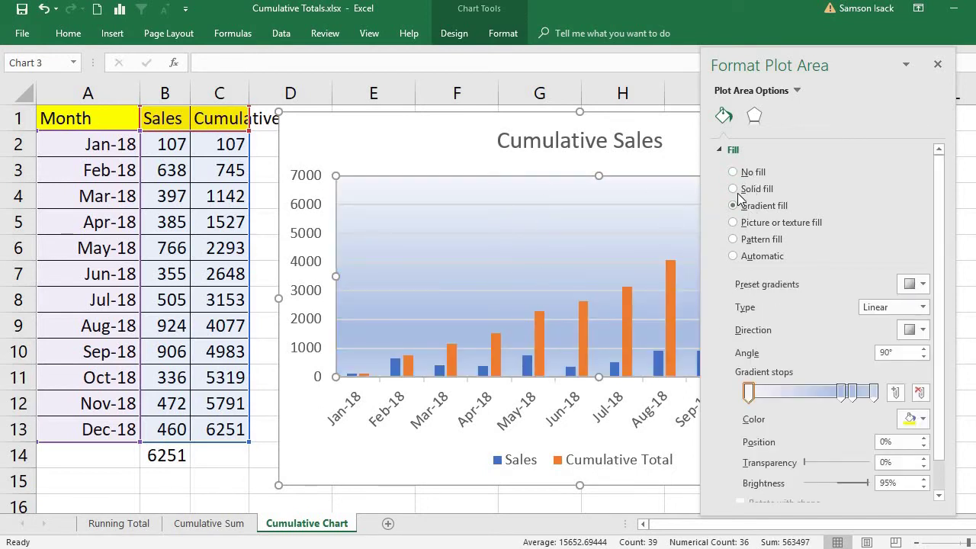
pyautogui.scroll(-1, 766, 144)
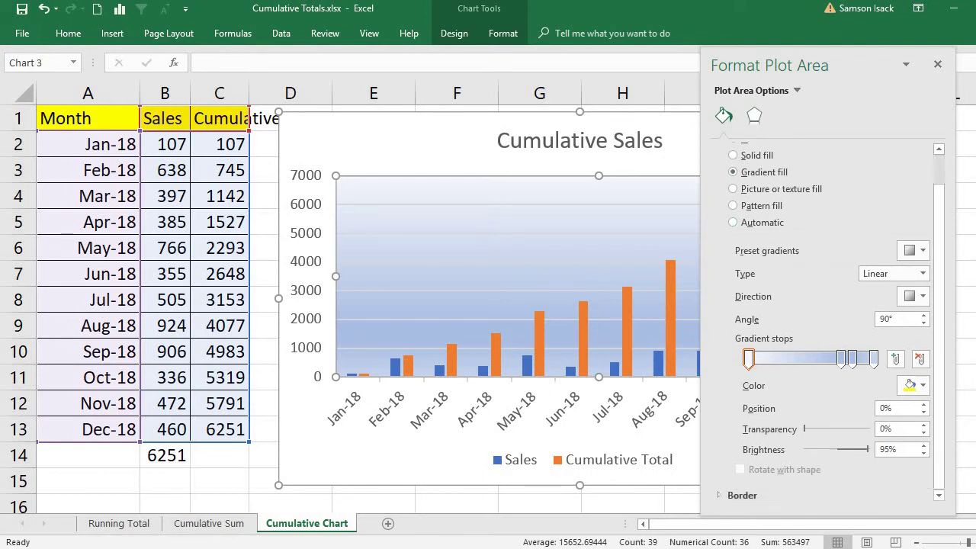
# - Add a solid orange border line around the plot area
pyautogui.click(741, 495)
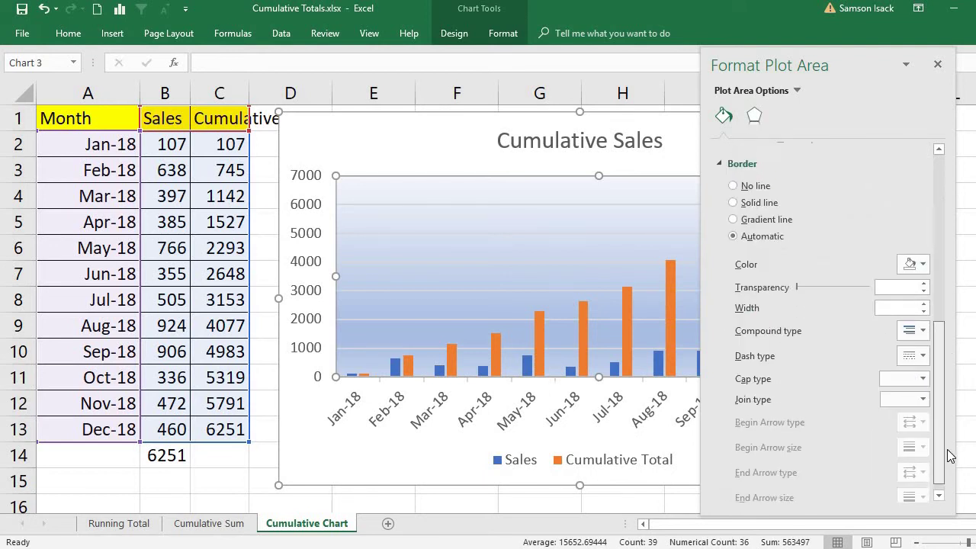
pyautogui.scroll(2, 946, 425)
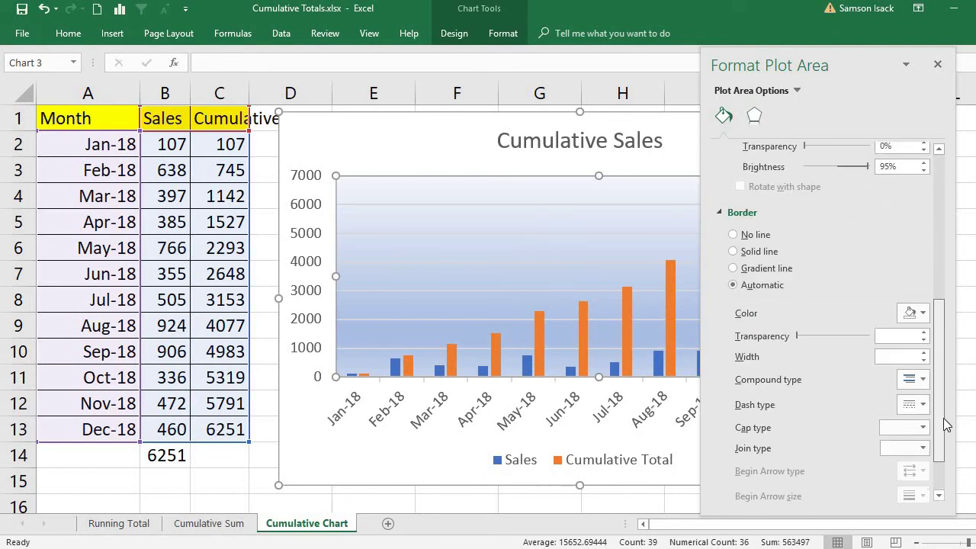
pyautogui.click(761, 253)
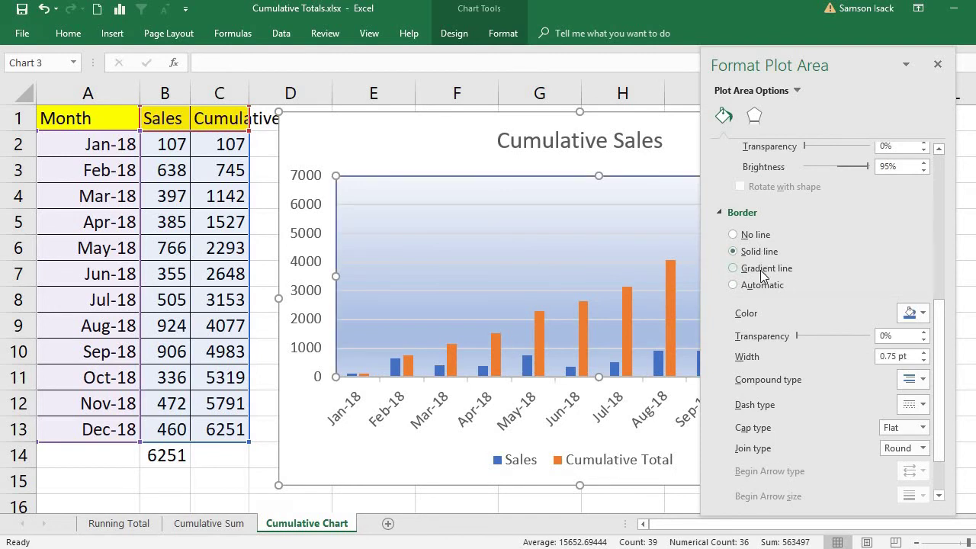
pyautogui.click(915, 313)
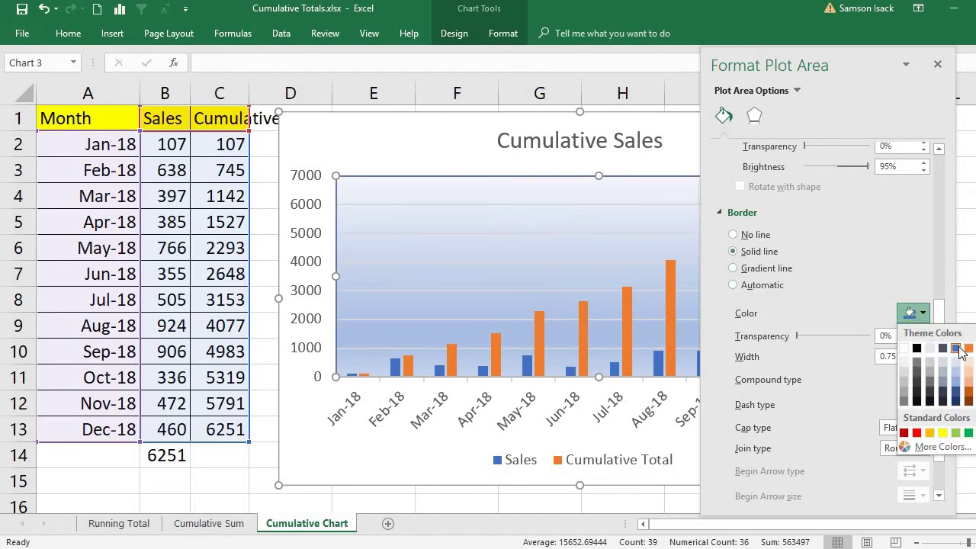
pyautogui.click(968, 348)
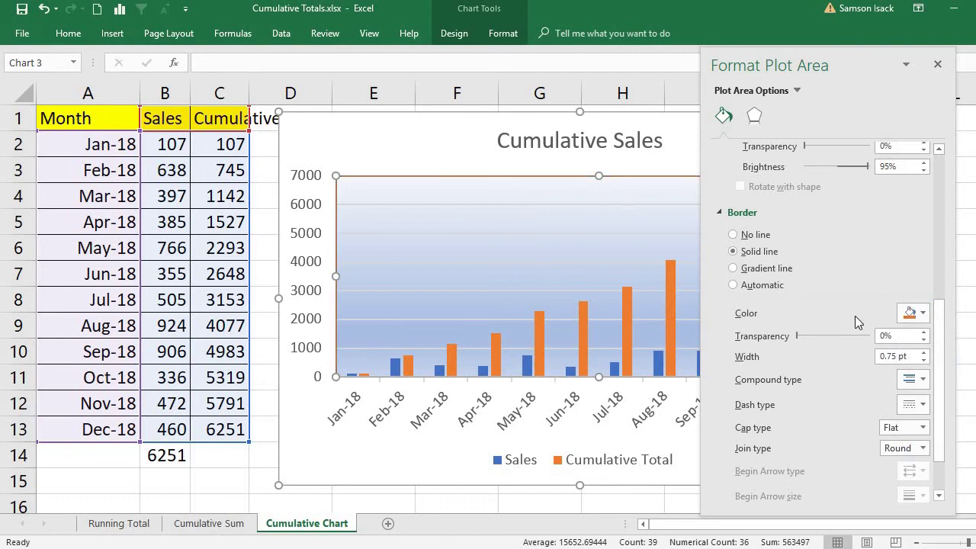
pyautogui.scroll(1, 857, 225)
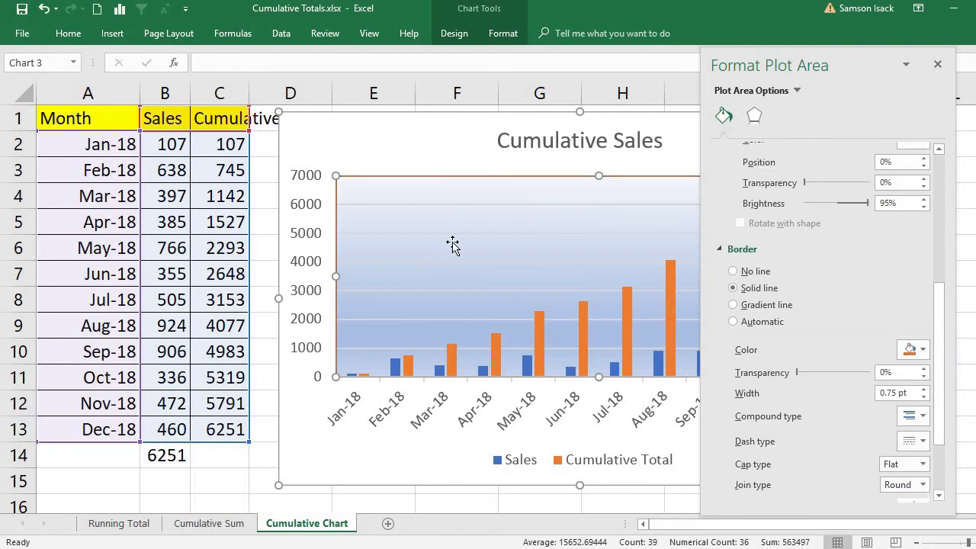
# - Select the Cumulative Sales title and close the Format pane so all twelve months show
pyautogui.rightClick(405, 221)
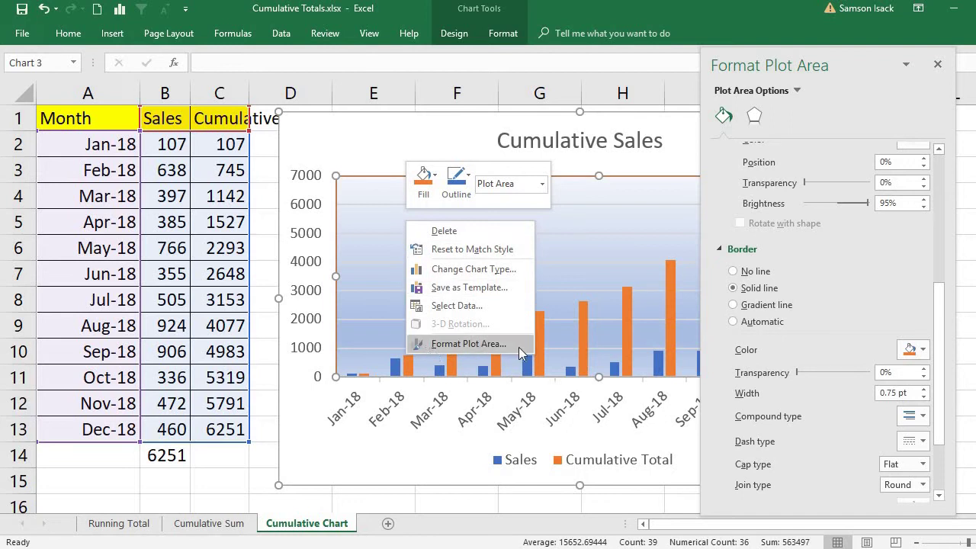
pyautogui.click(418, 425)
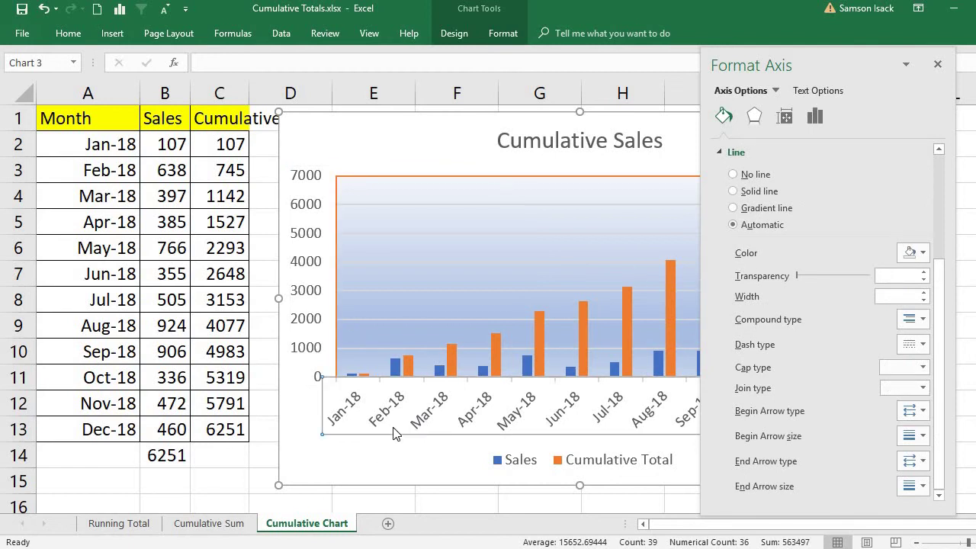
pyautogui.click(608, 148)
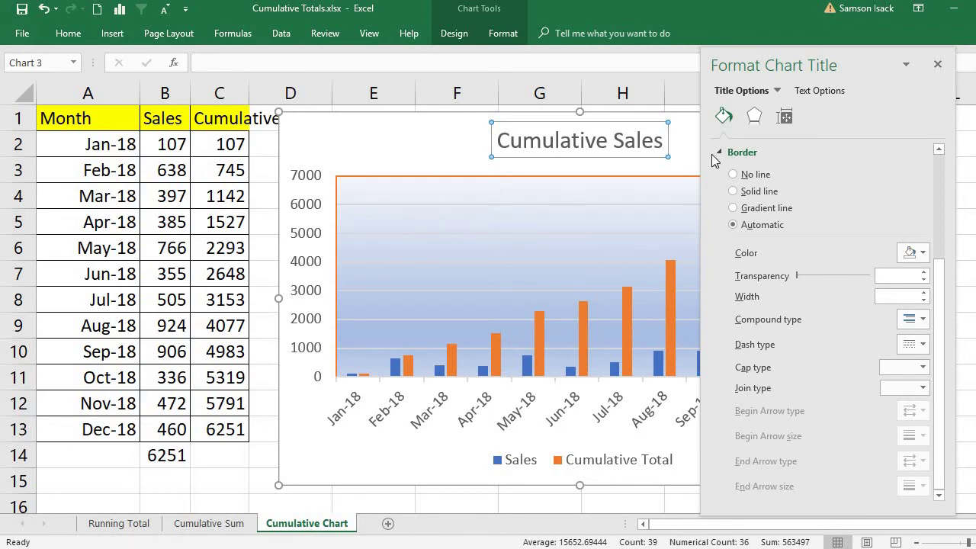
pyautogui.click(938, 64)
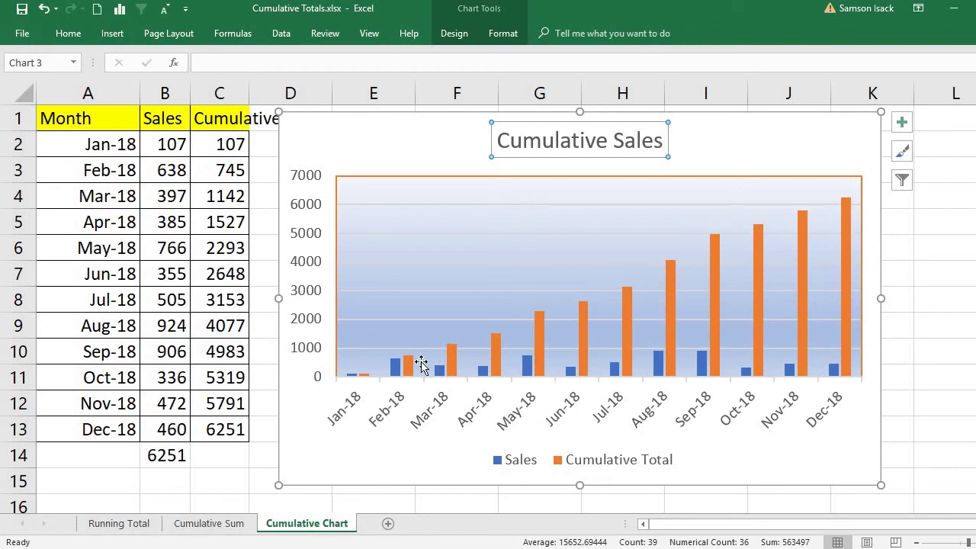
# - Change the chart to a Clustered Column – Line combo with Cumulative Total as a line
pyautogui.rightClick(327, 226)
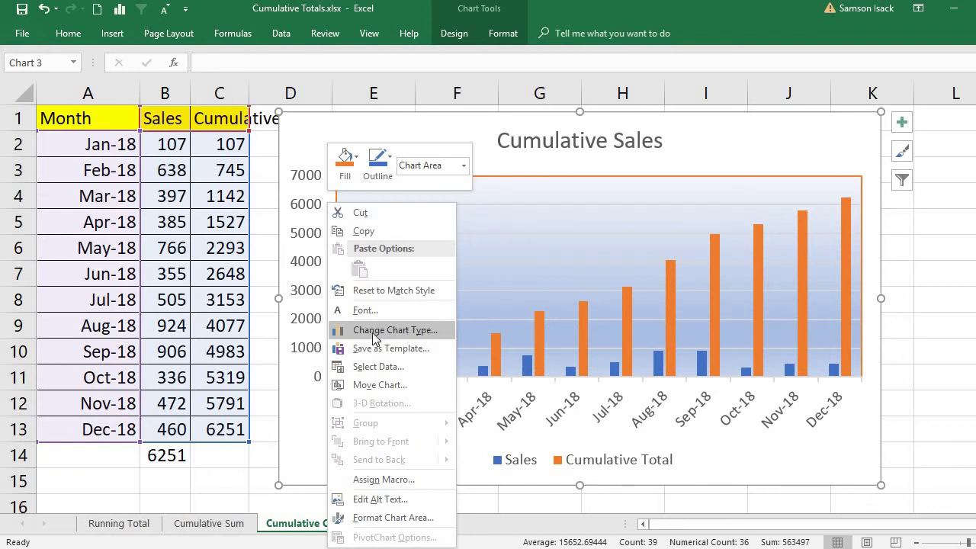
pyautogui.click(374, 339)
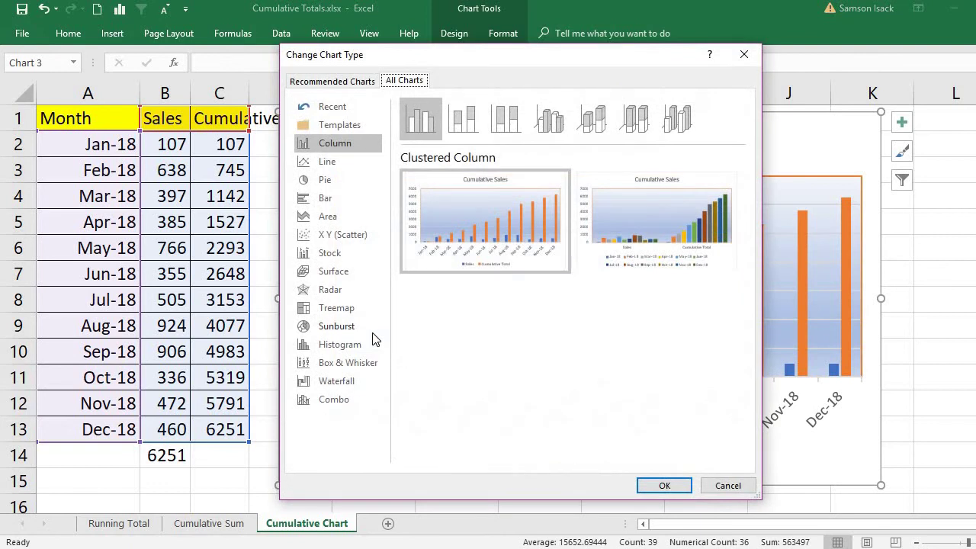
pyautogui.click(332, 399)
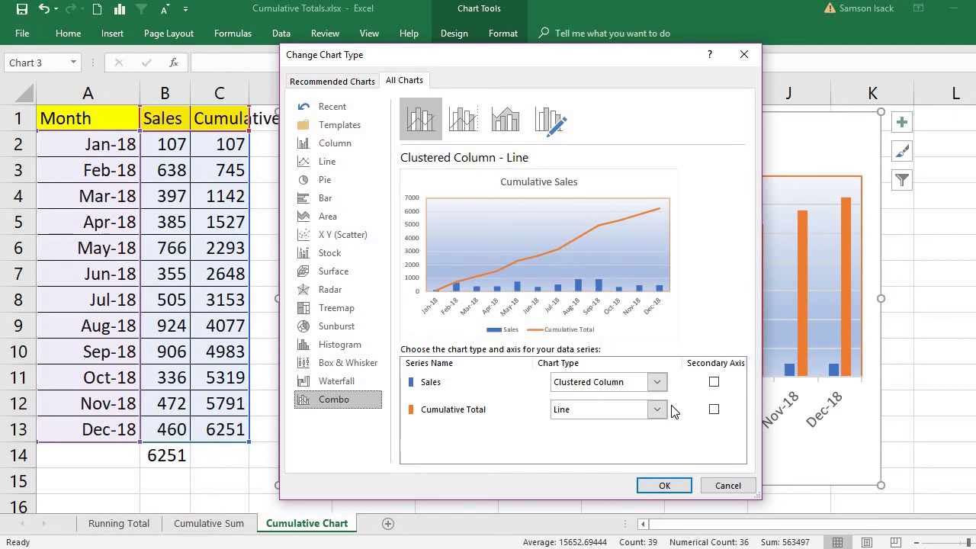
pyautogui.click(664, 485)
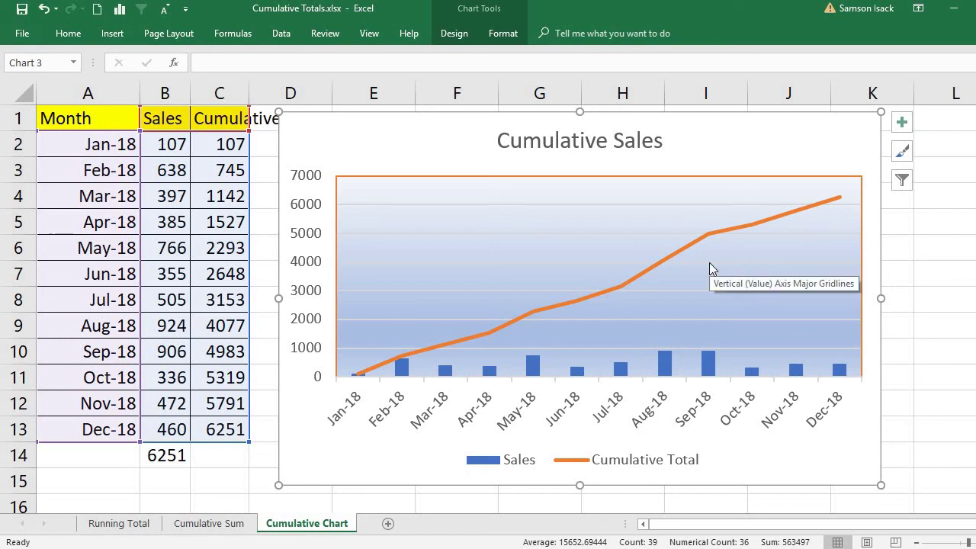
# - In the combo chart settings, set both Sales and Cumulative Total to Clustered Bar and apply
pyautogui.rightClick(312, 230)
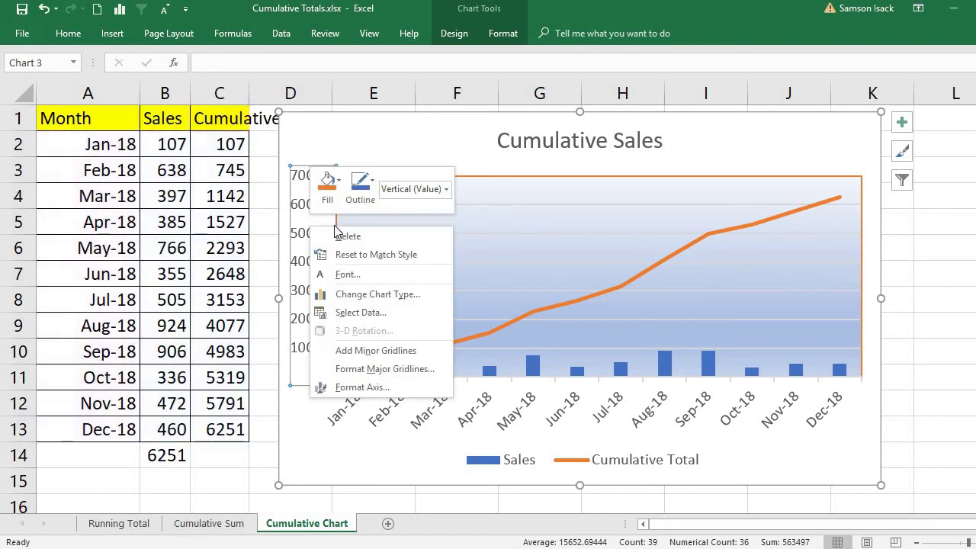
pyautogui.click(394, 294)
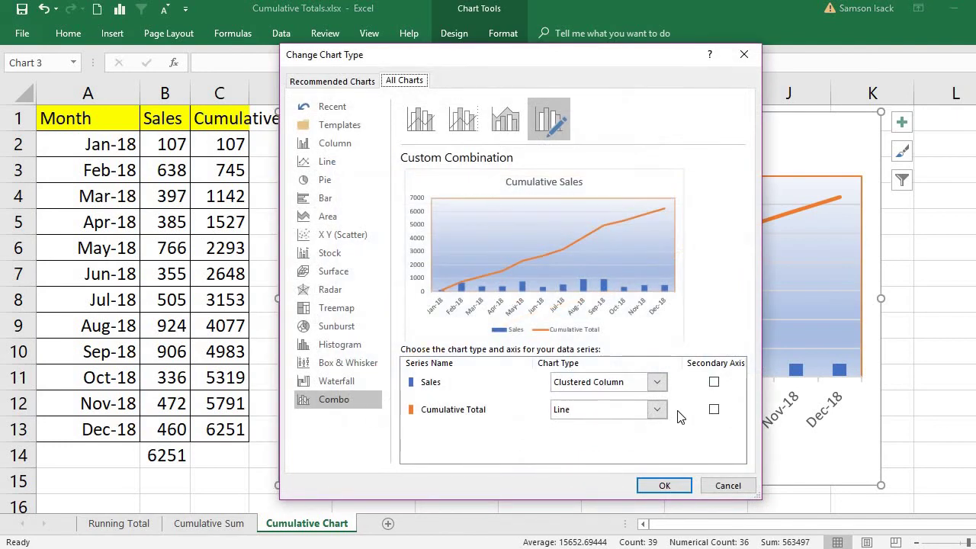
pyautogui.click(656, 409)
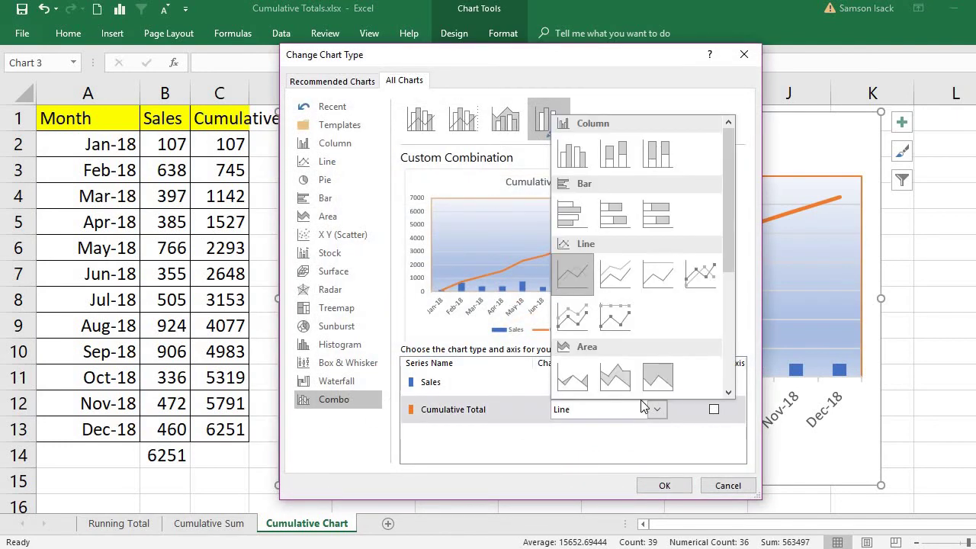
pyautogui.click(573, 214)
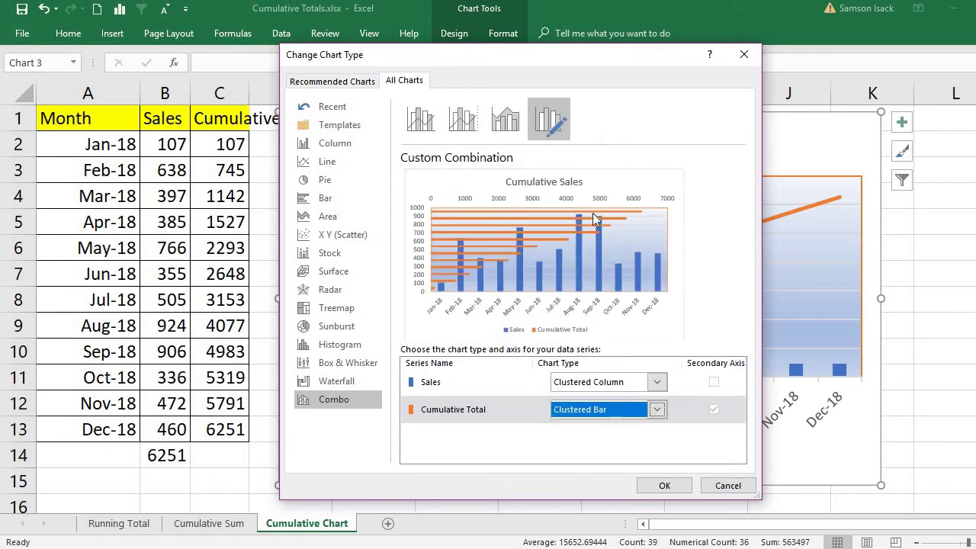
pyautogui.click(658, 410)
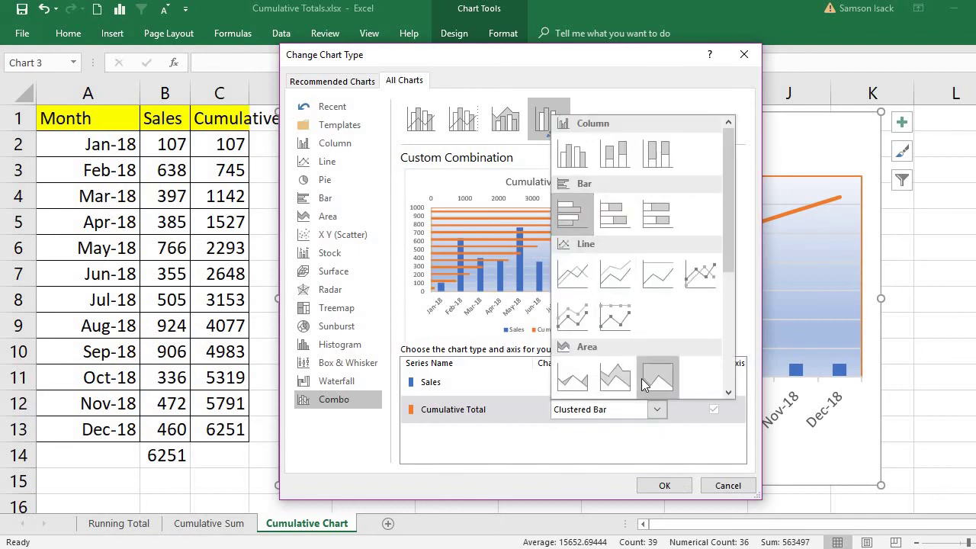
pyautogui.click(694, 392)
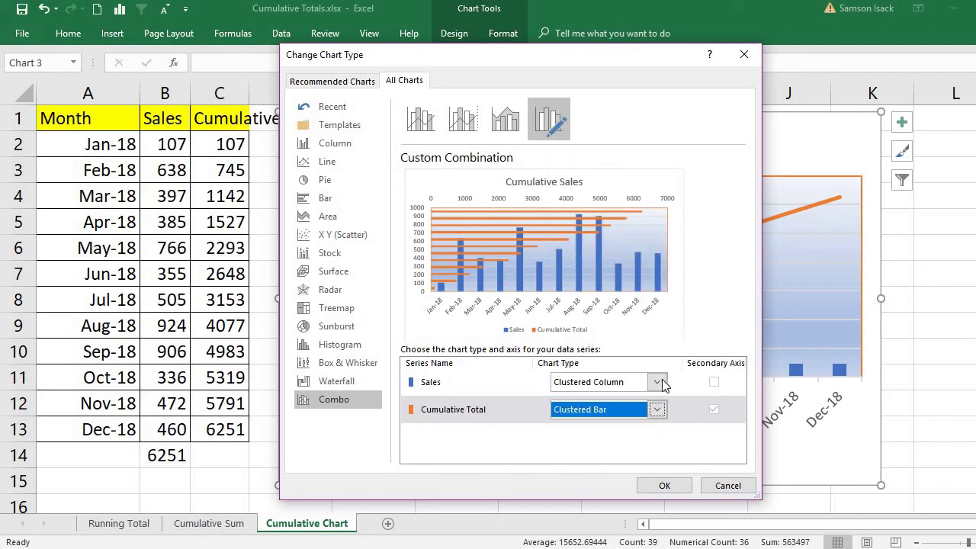
pyautogui.click(659, 382)
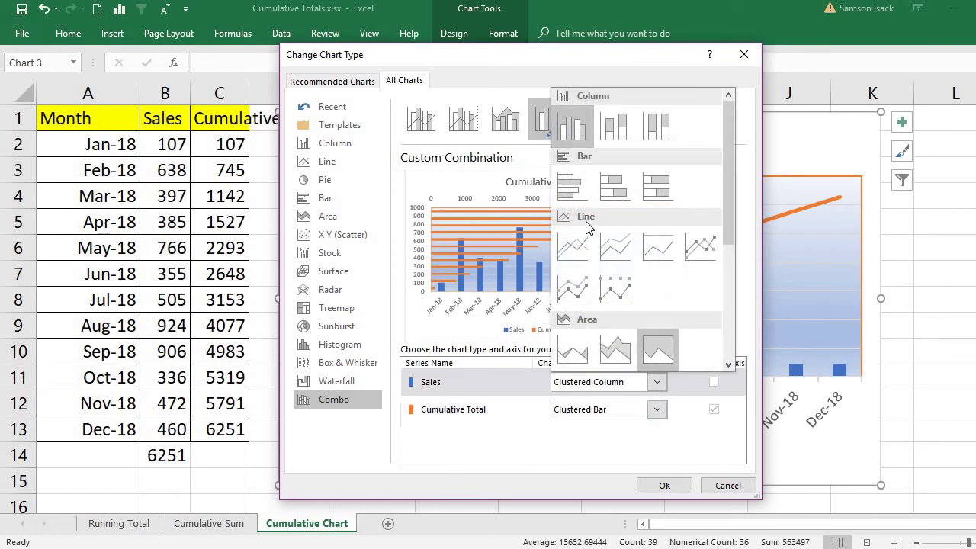
pyautogui.click(571, 185)
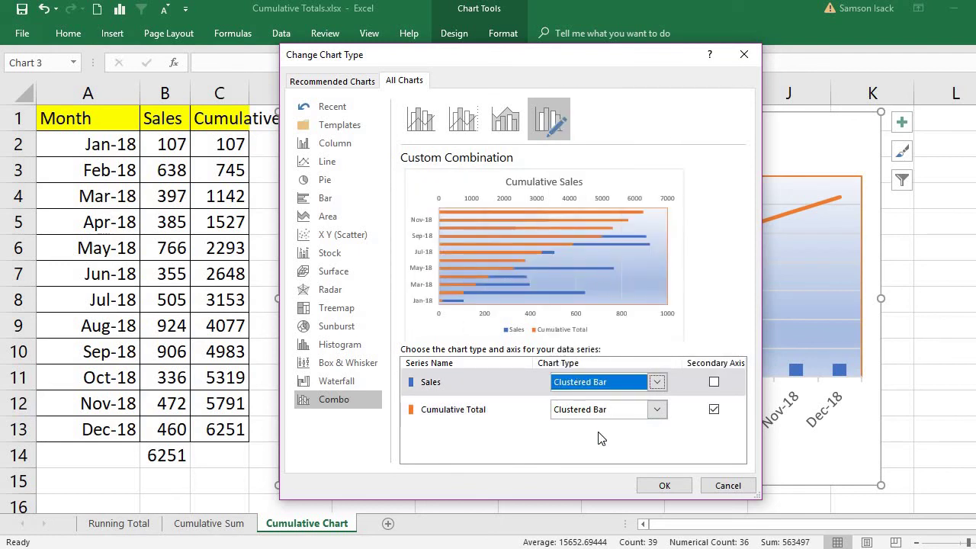
pyautogui.click(656, 382)
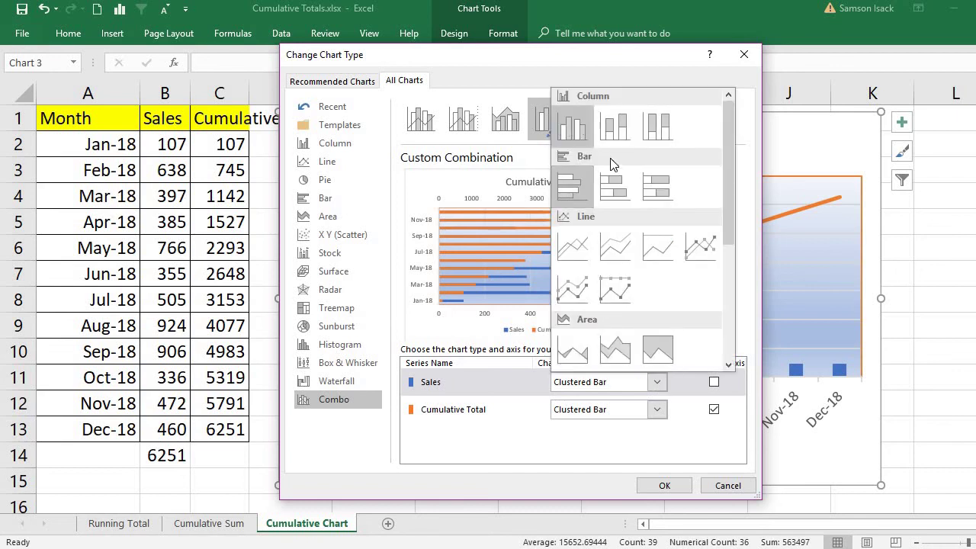
pyautogui.click(621, 190)
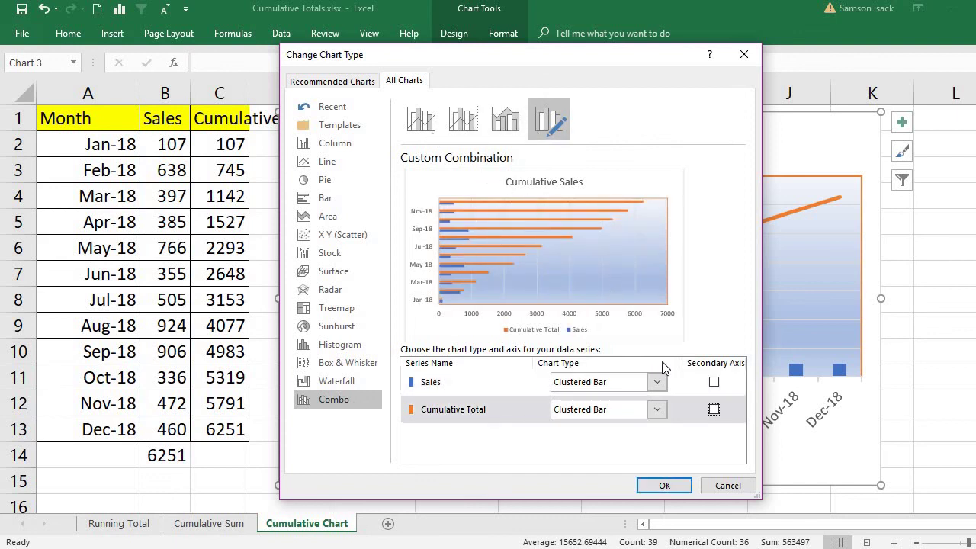
pyautogui.click(666, 491)
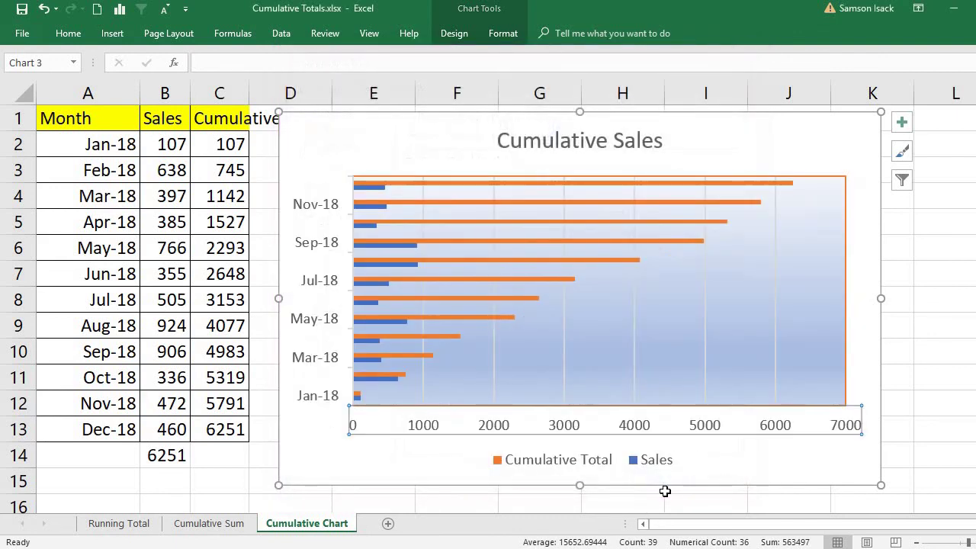